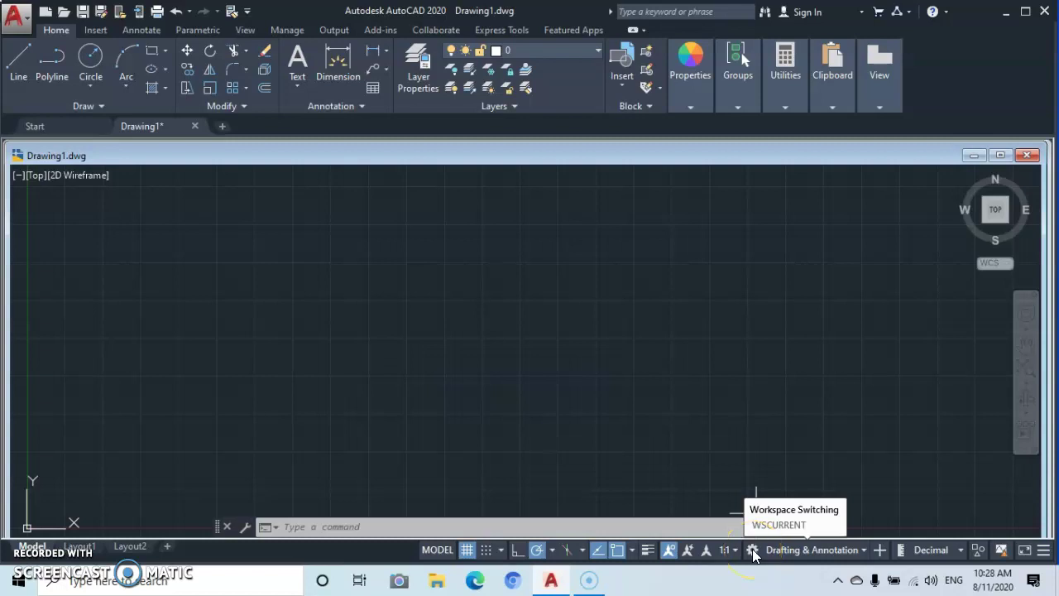
- Switch the workspace from Drafting & Annotation to 3D Modeling
left_click(839, 549)
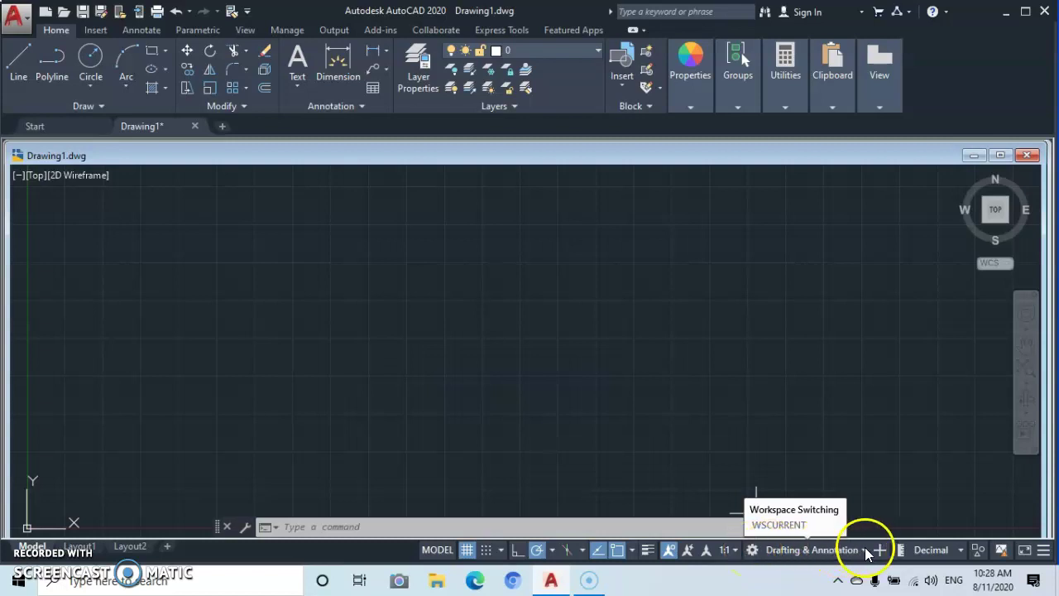
left_click(866, 550)
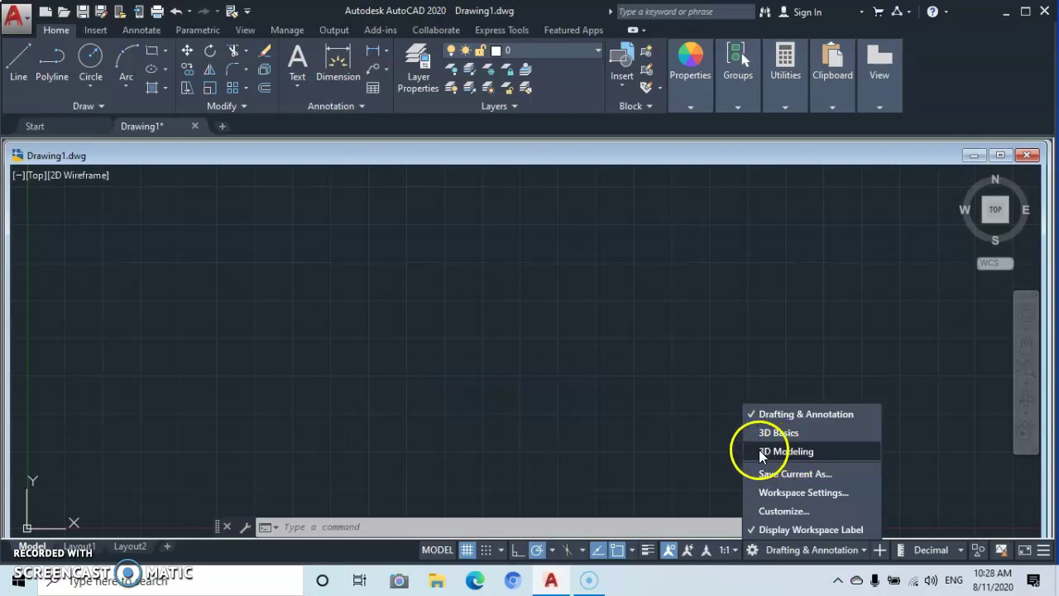
left_click(749, 452)
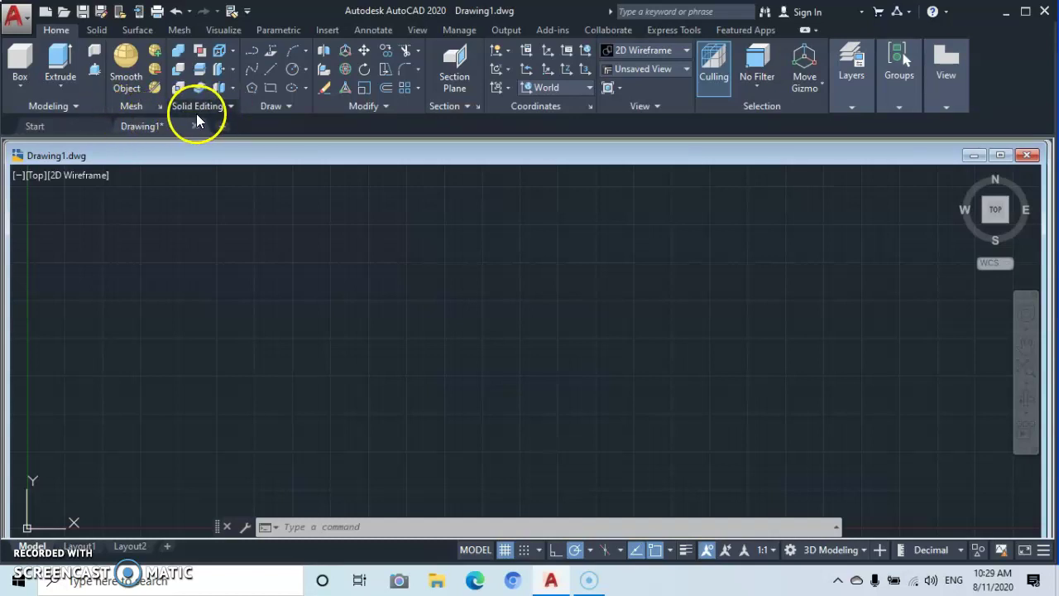
left_click(289, 108)
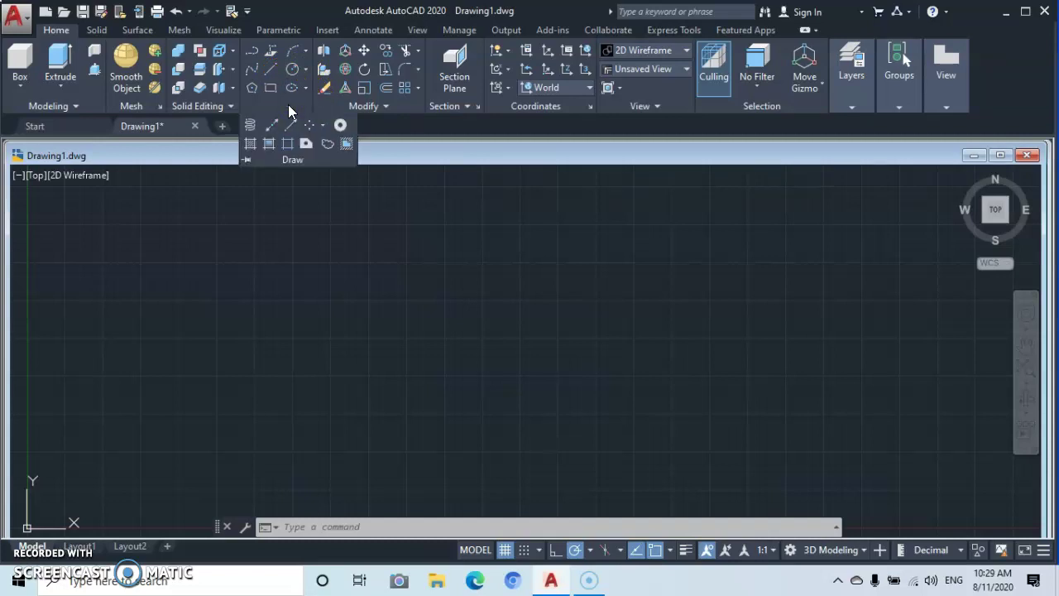
left_click(314, 169)
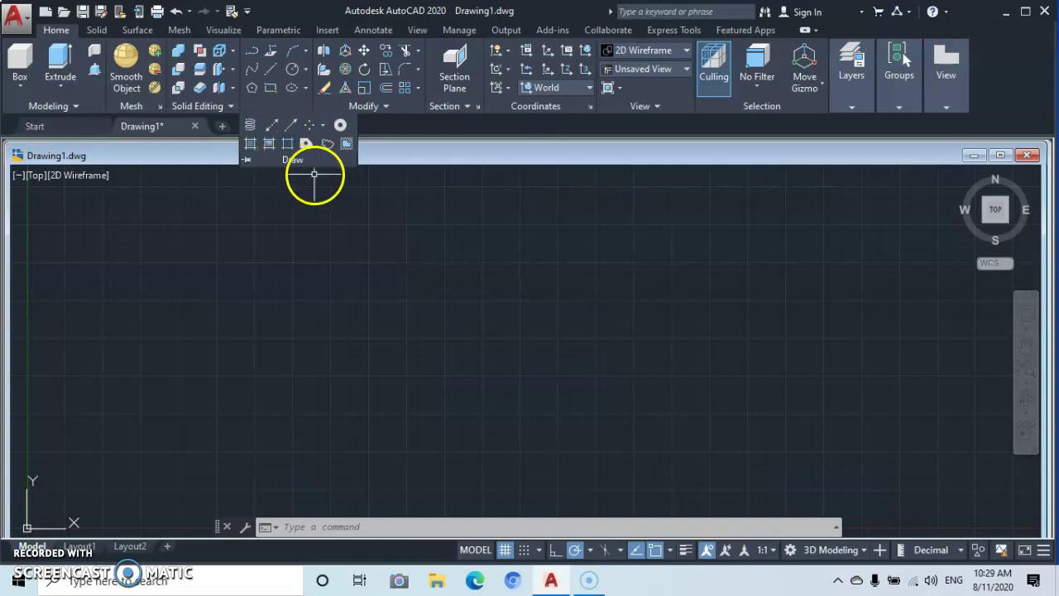
left_click(386, 106)
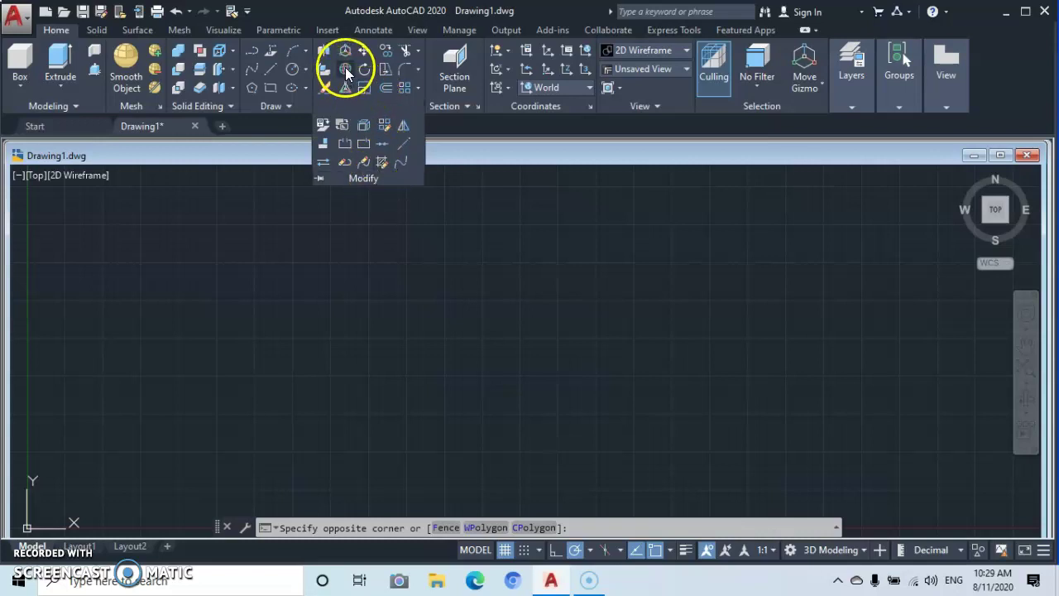
left_click(411, 197)
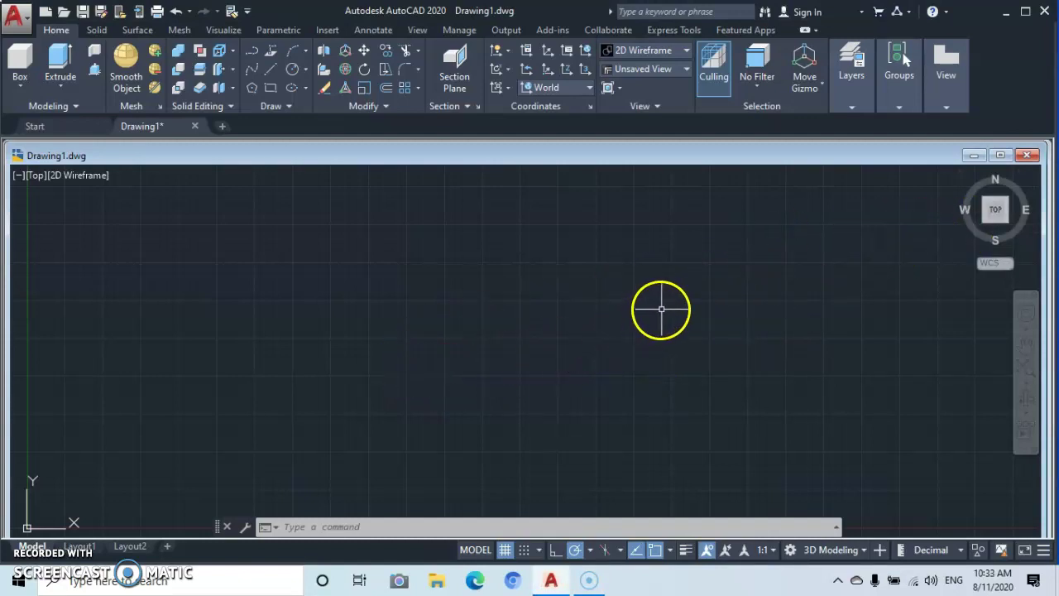
- Change the empty drawing from the top view to the ViewCube's home isometric view
mouse_move(997, 211)
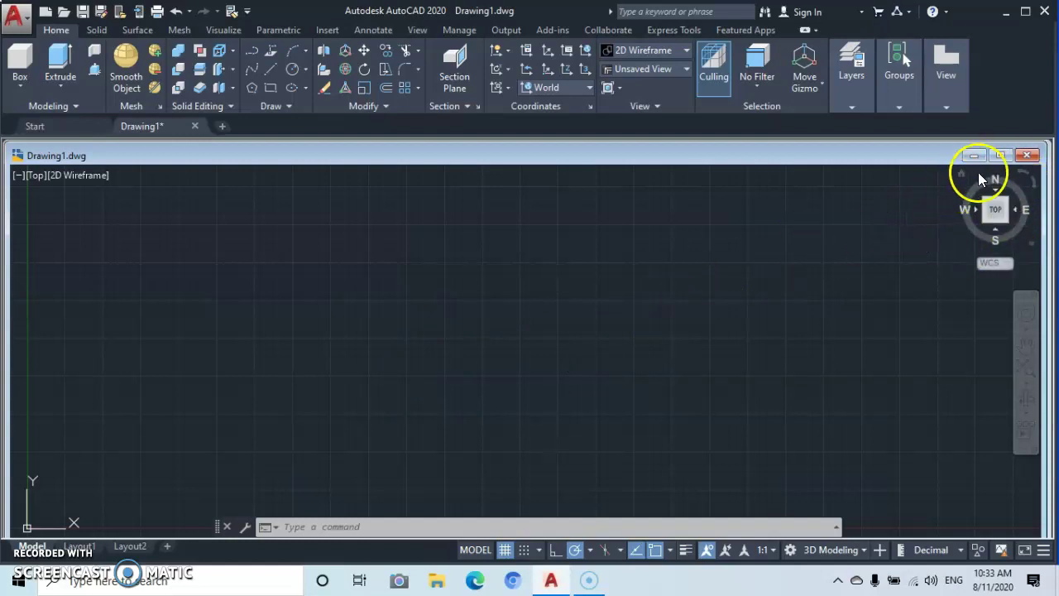
mouse_move(959, 178)
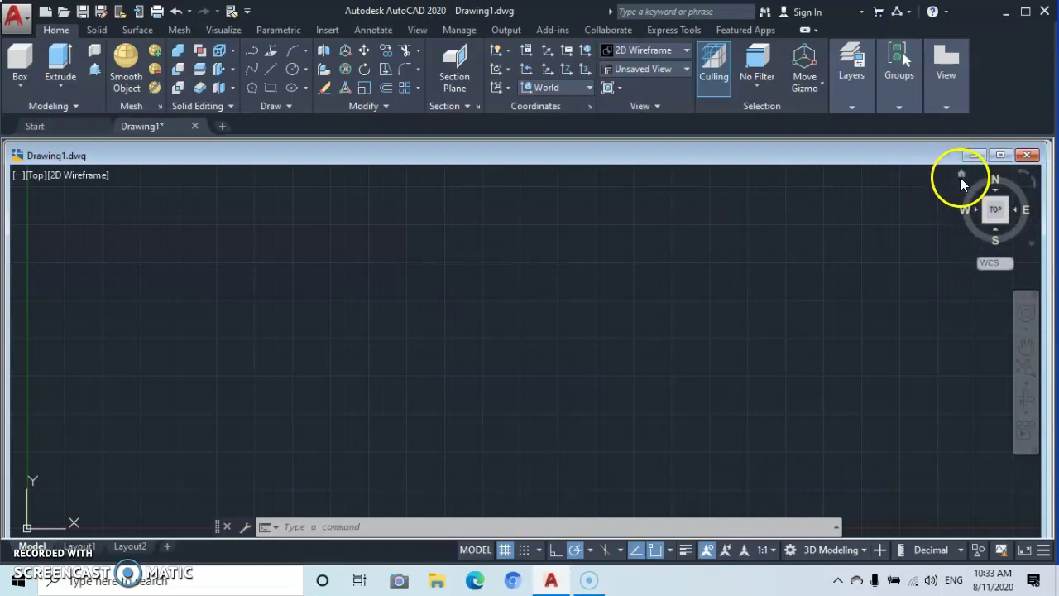
left_click(961, 175)
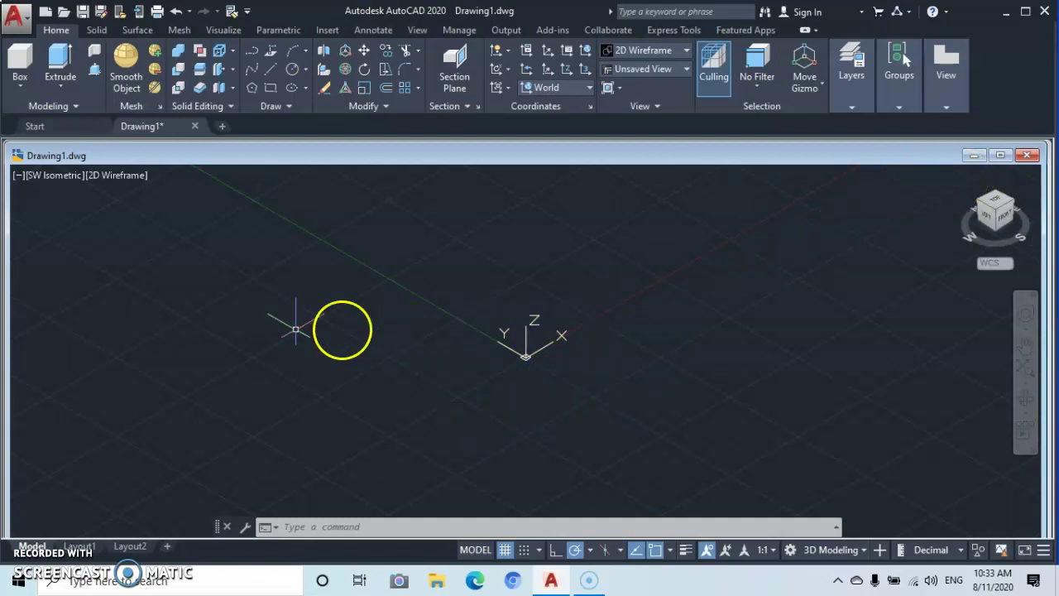
left_click(19, 177)
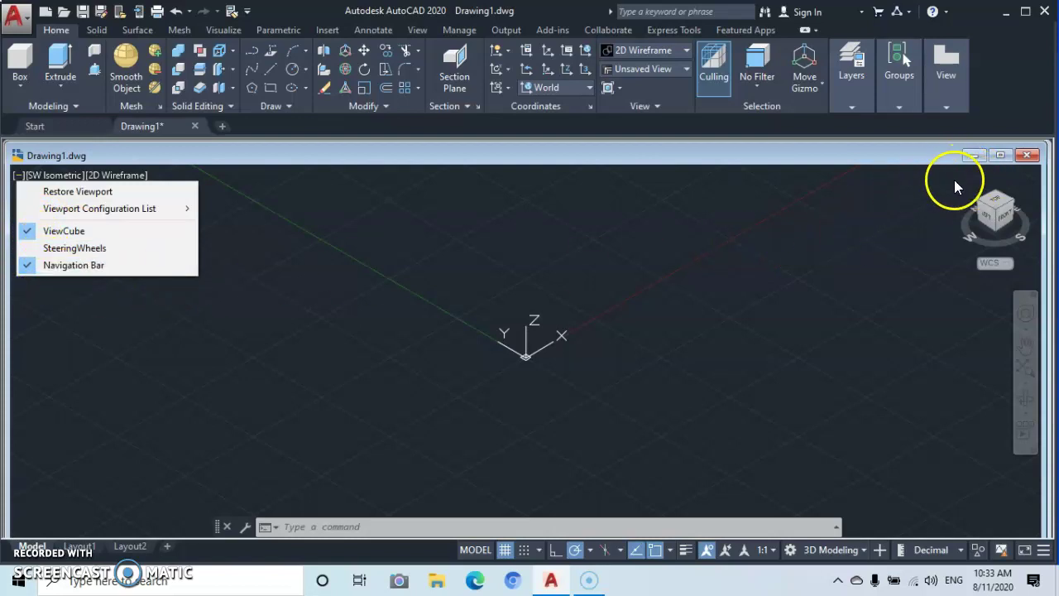
left_click(229, 237)
left_click(244, 298)
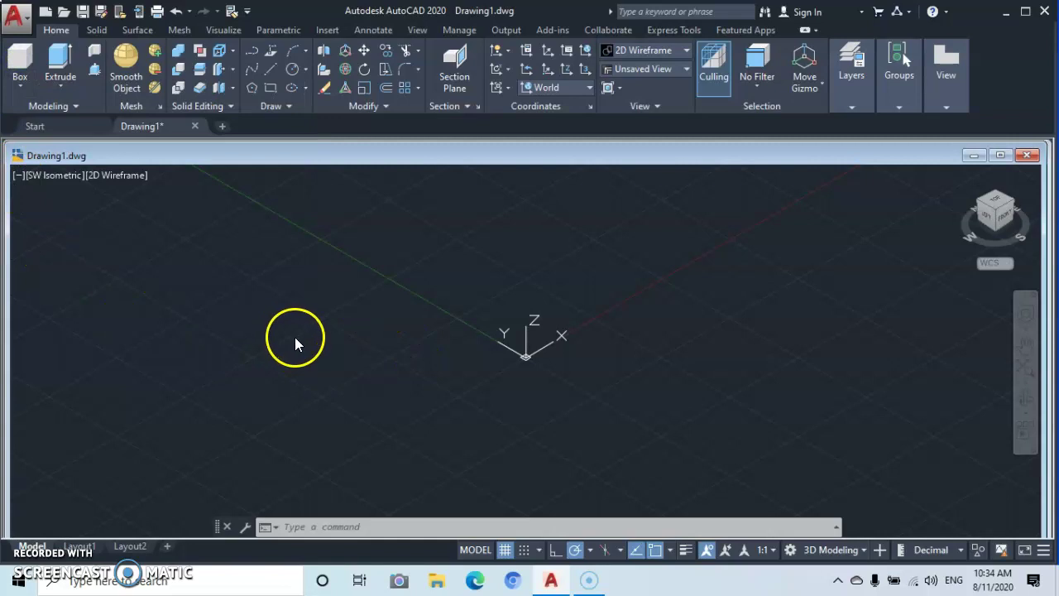
- Create a freehand solid box just west of the origin on the ground plane, about 2.46 units high
type("box")
key("Return")
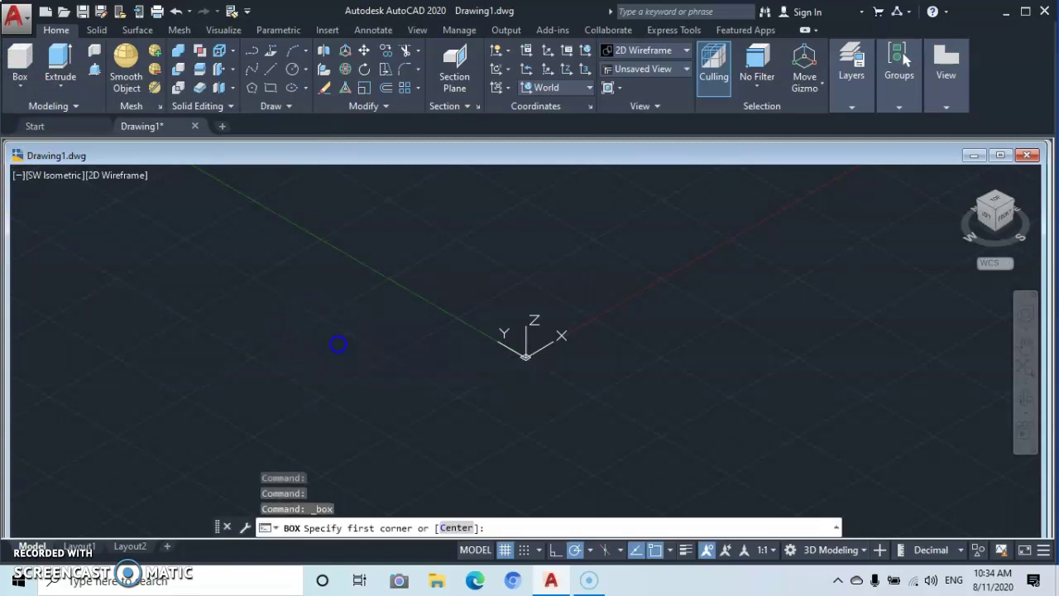
left_click(338, 340)
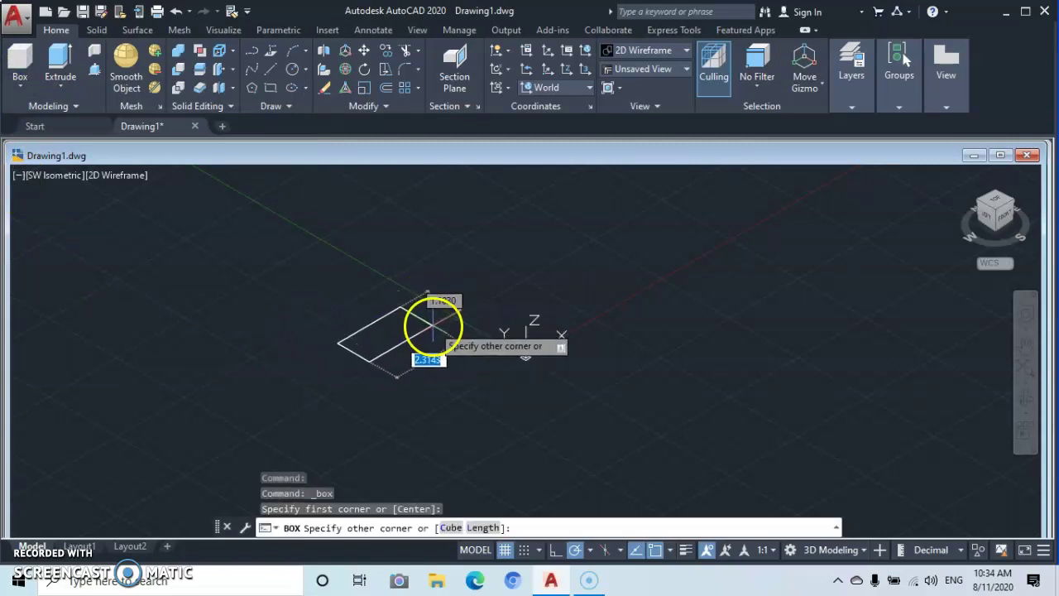
left_click(516, 364)
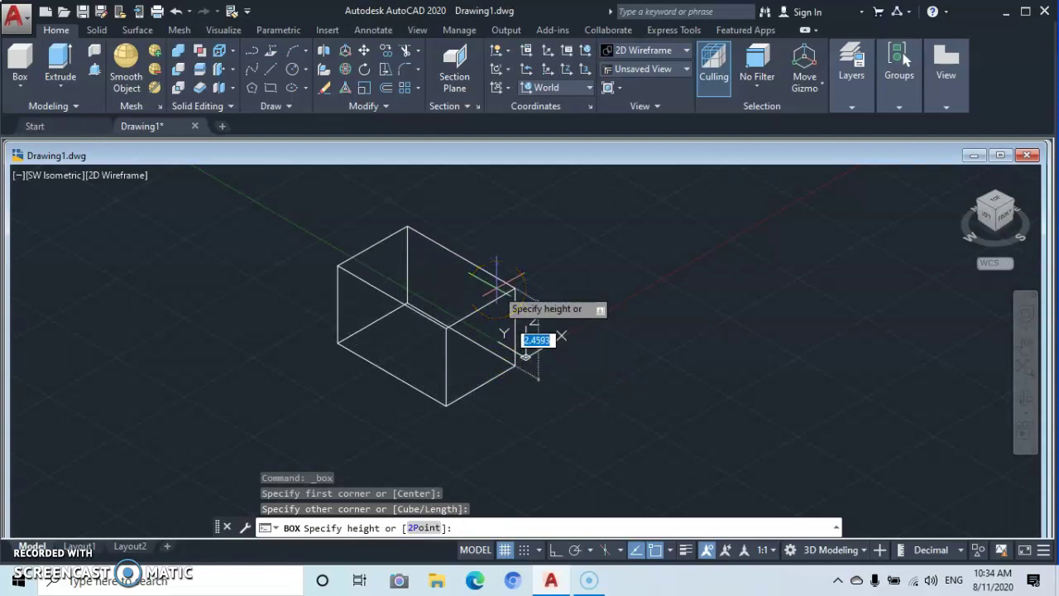
left_click(497, 282)
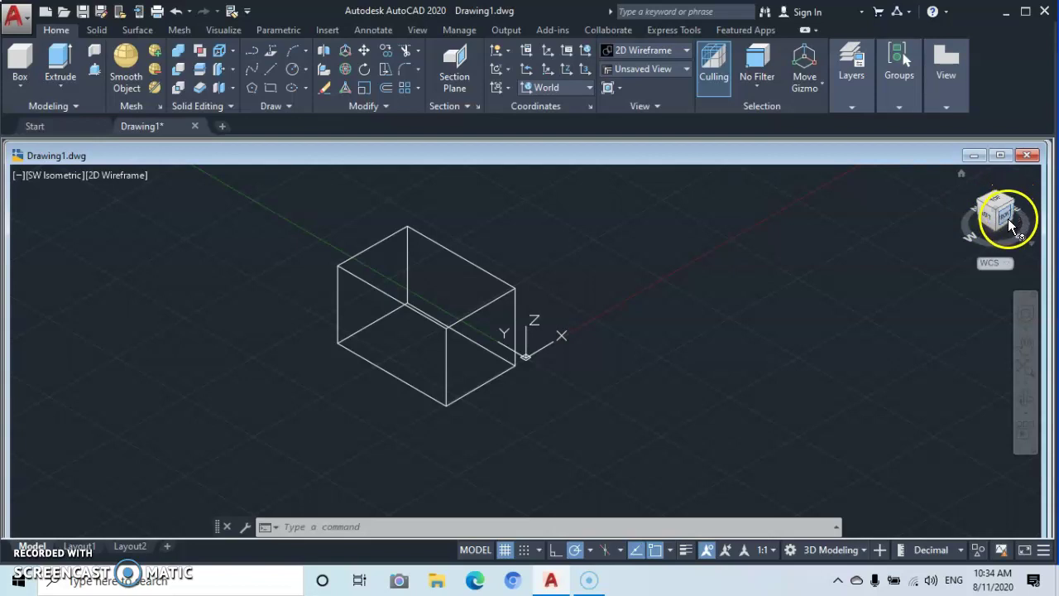
- Inspect the box from the front and from the top using the ViewCube
left_click_drag(995, 220, 943, 289)
left_click(1002, 217)
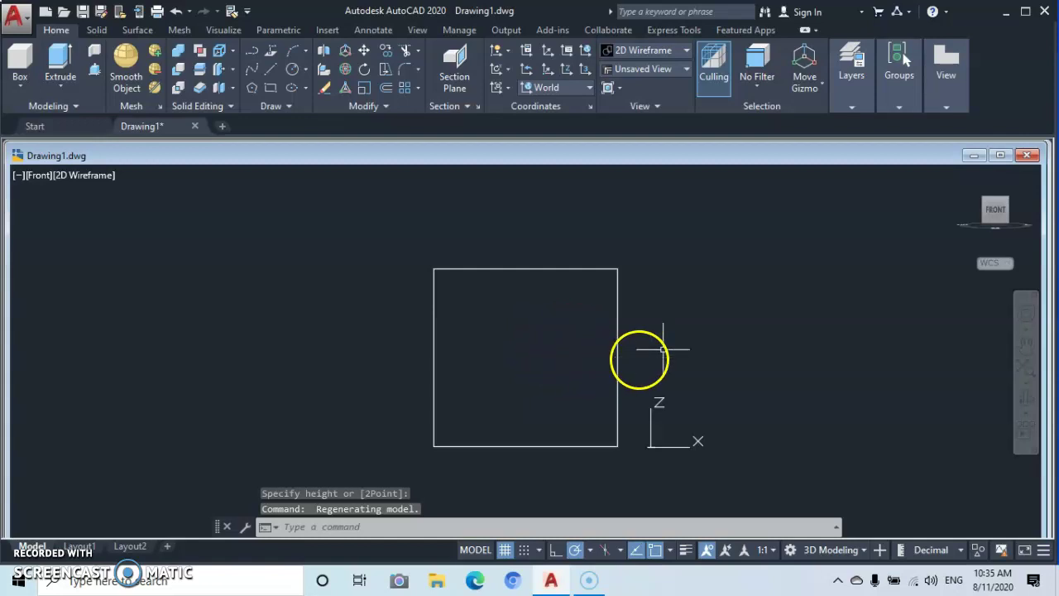
mouse_move(992, 179)
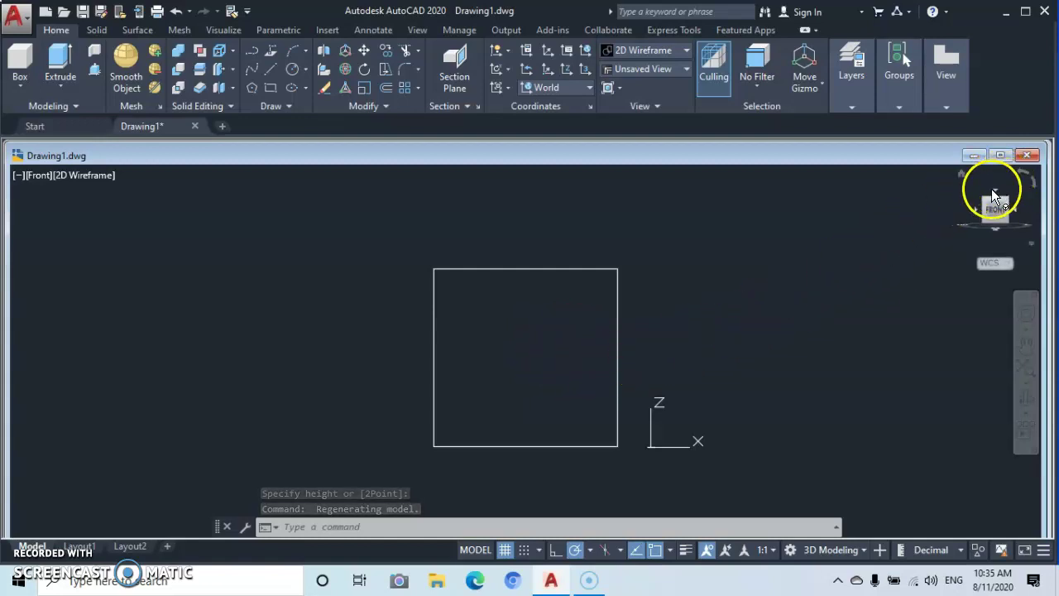
left_click(996, 193)
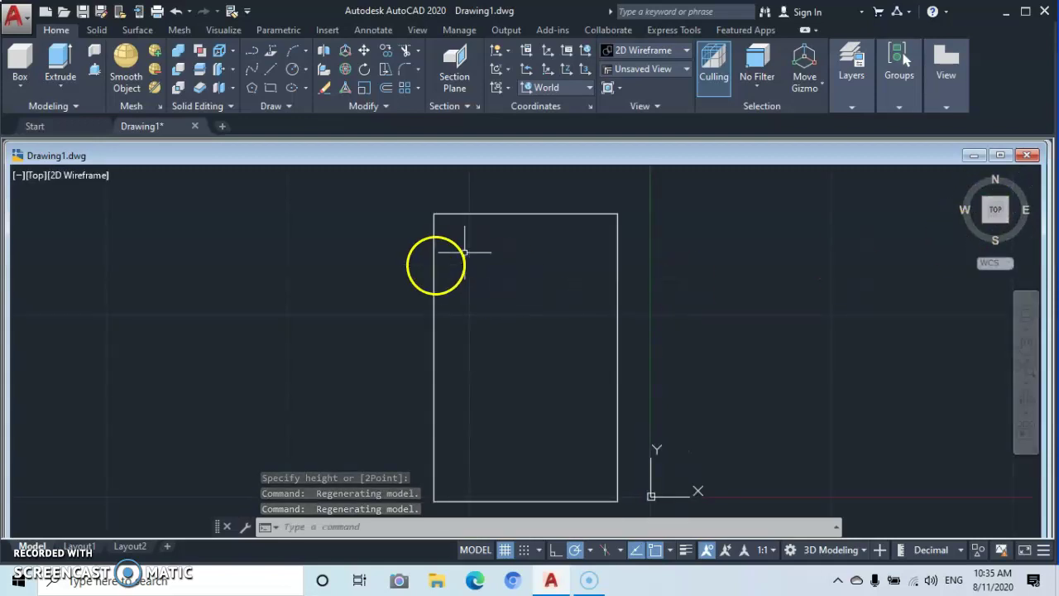
- Go back to the front view of the box, examine its left side, and return to the front
mouse_move(972, 242)
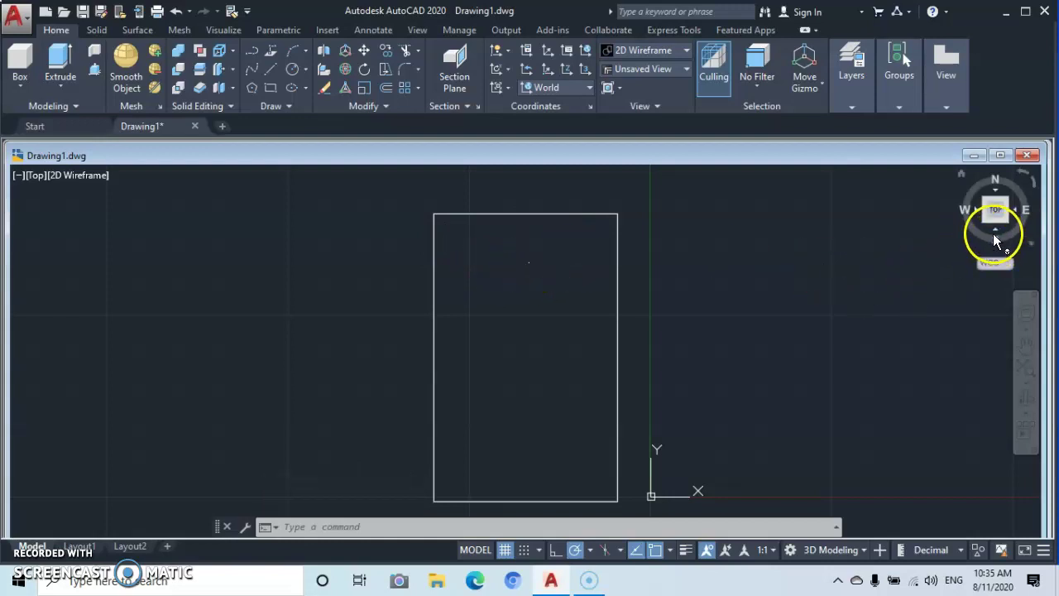
left_click(994, 231)
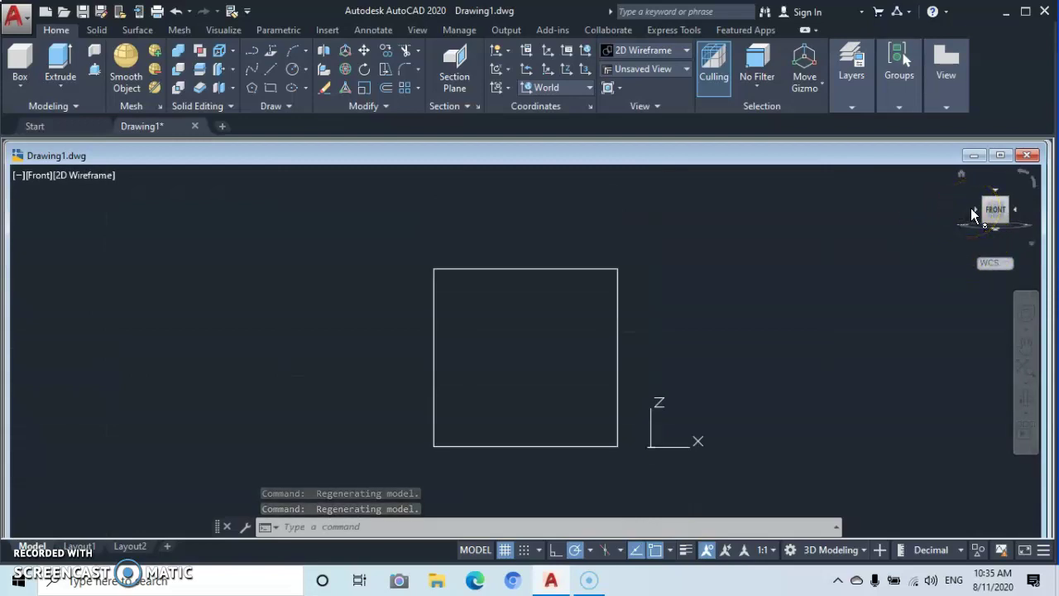
left_click(971, 208)
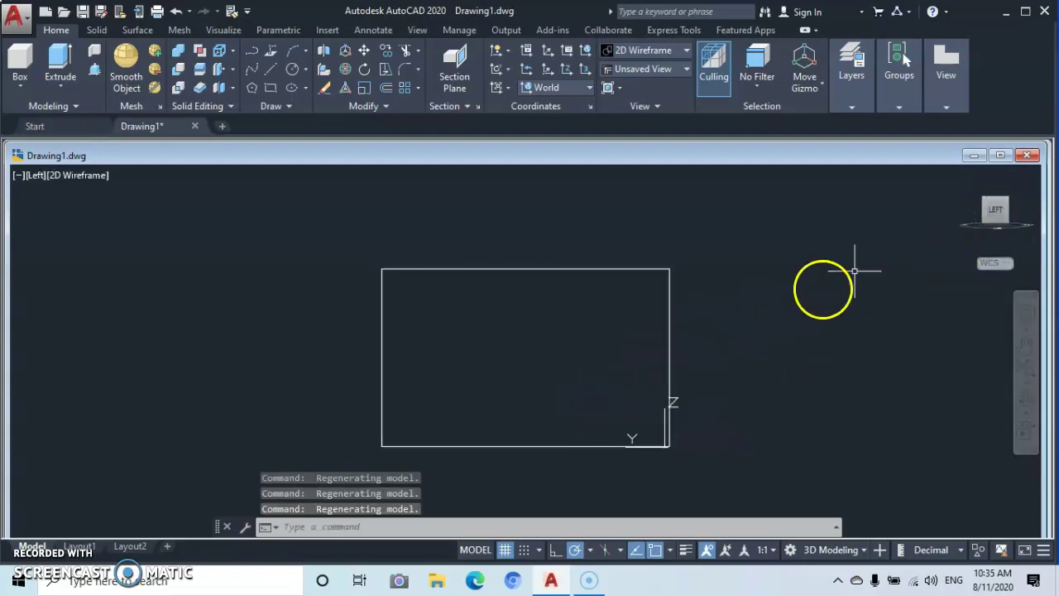
mouse_move(995, 189)
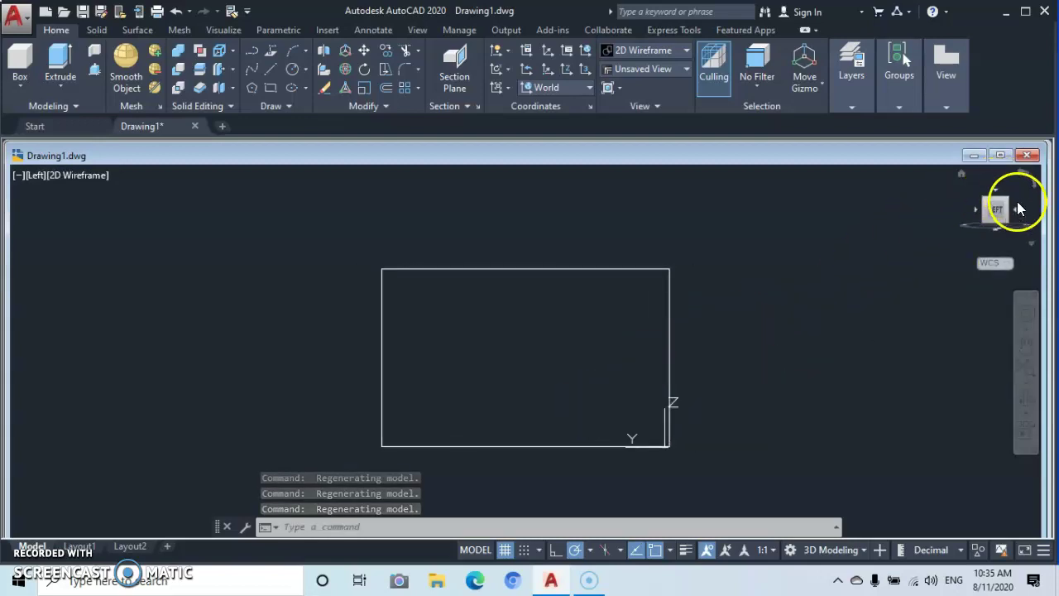
left_click(1019, 212)
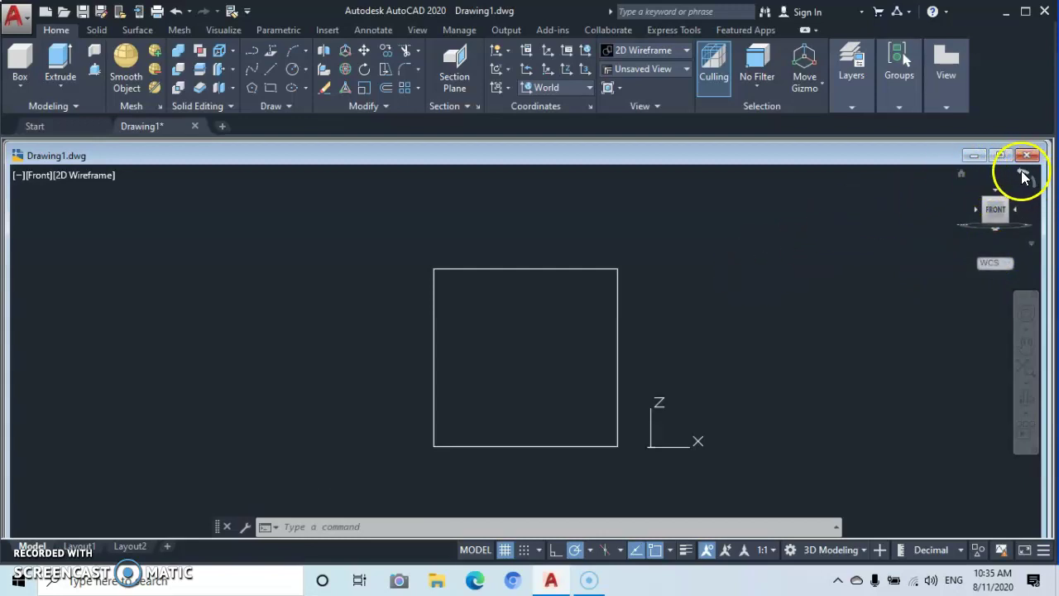
- Rotate the front view of the box 90° counterclockwise and back again, twice
left_click(1019, 177)
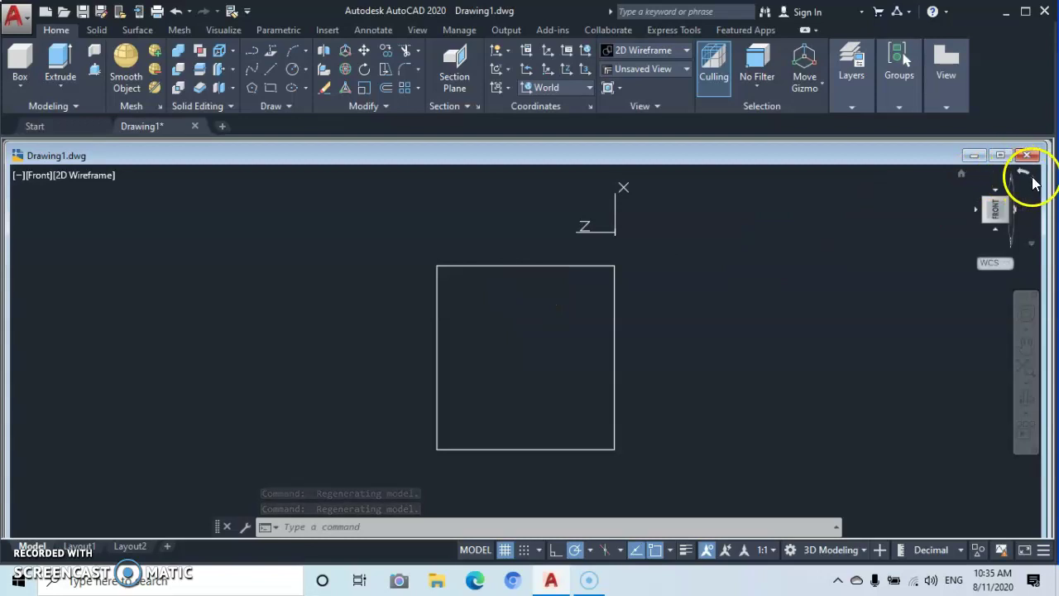
left_click(1030, 178)
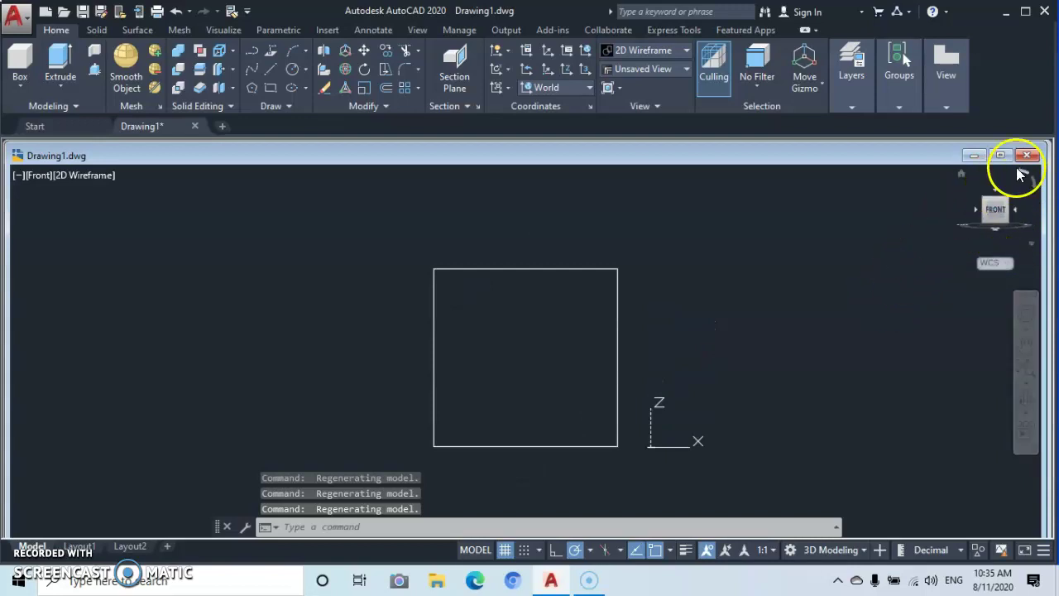
left_click(1018, 171)
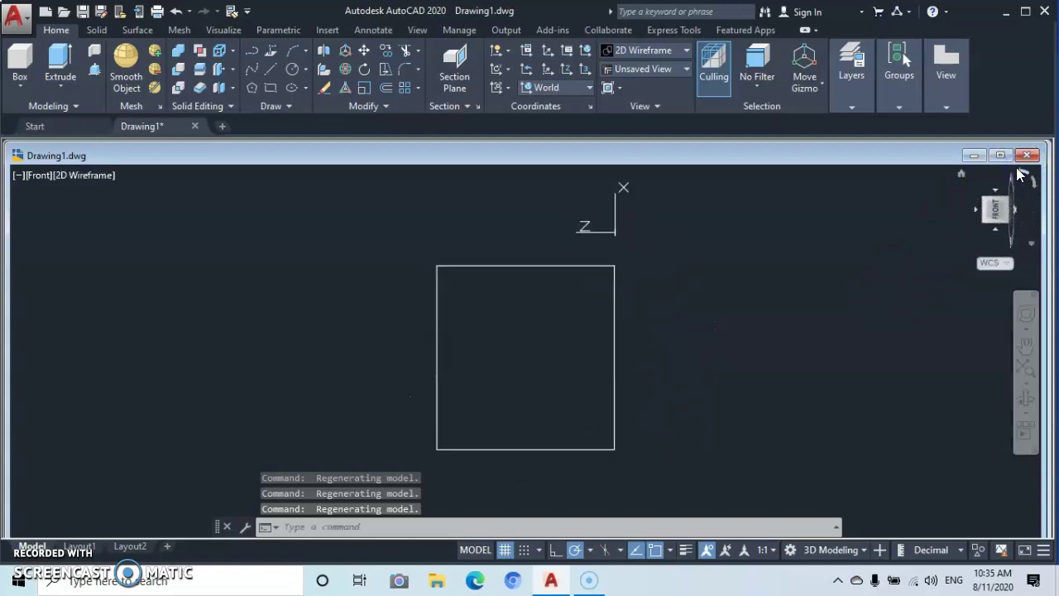
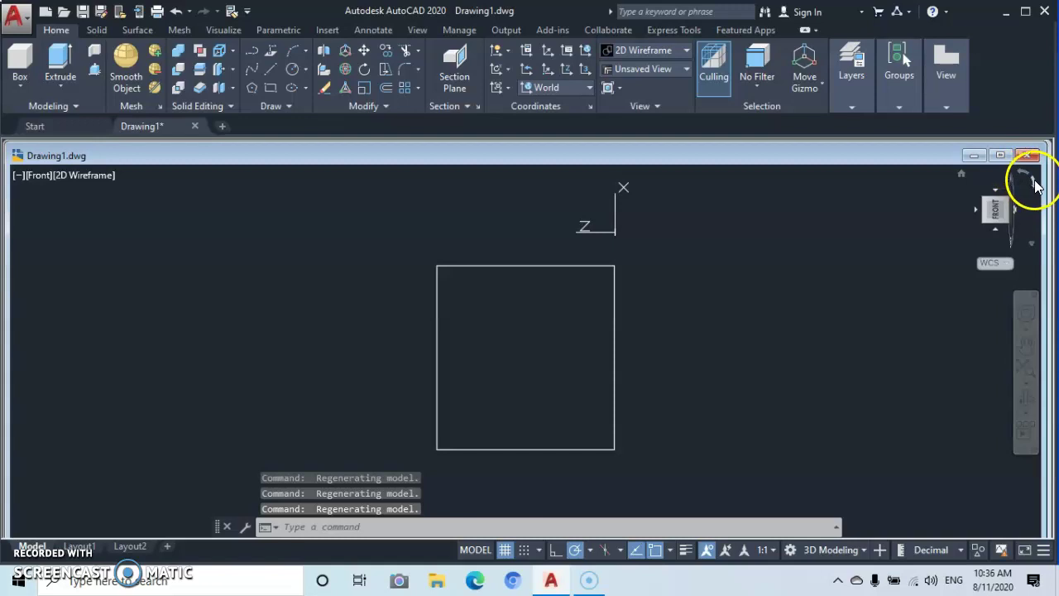
left_click(1034, 182)
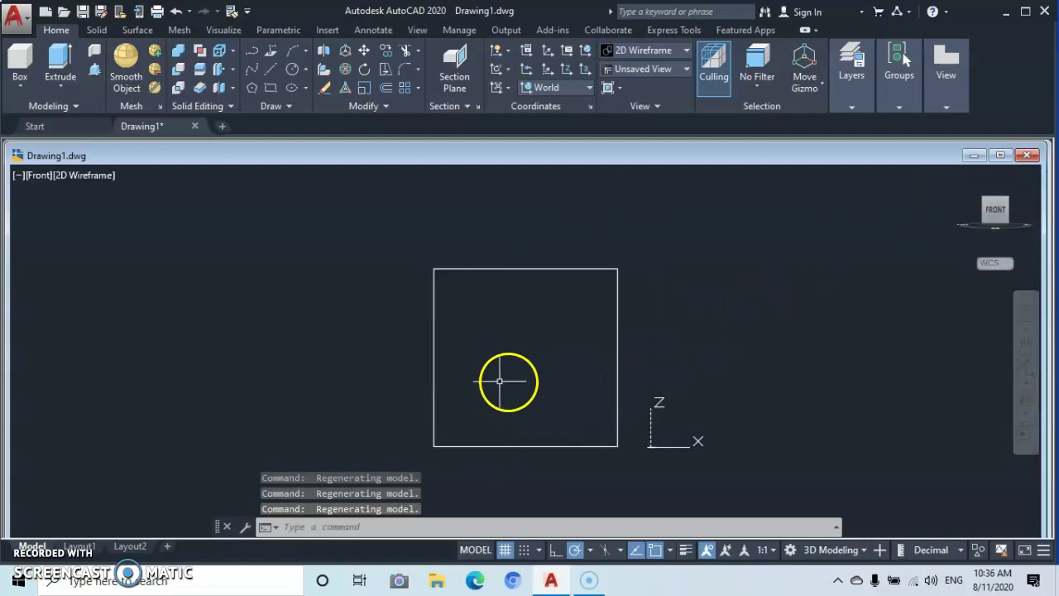
- Return the box to the home isometric view
mouse_move(961, 186)
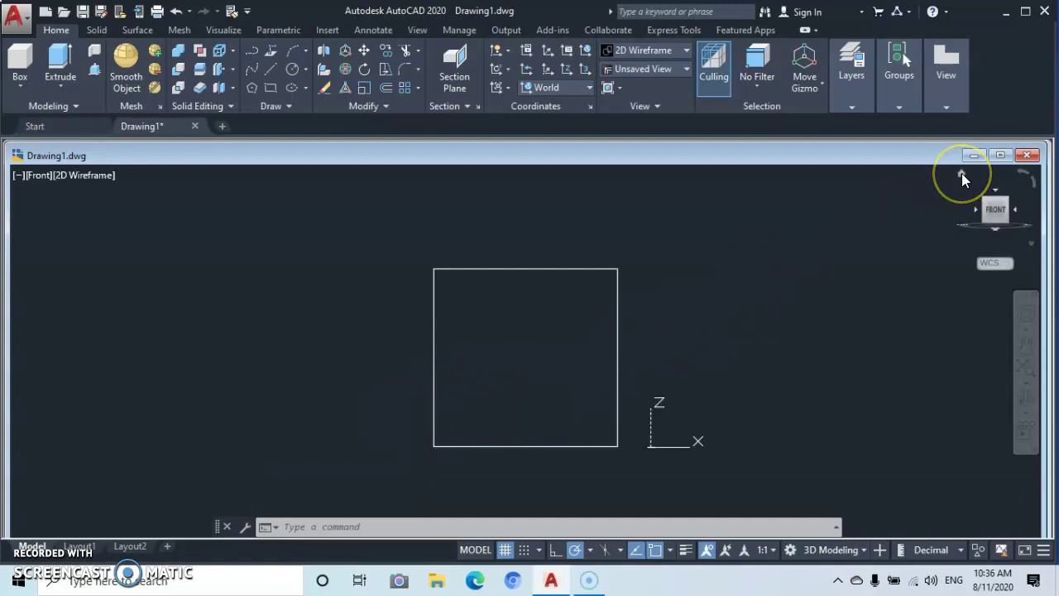
left_click(962, 176)
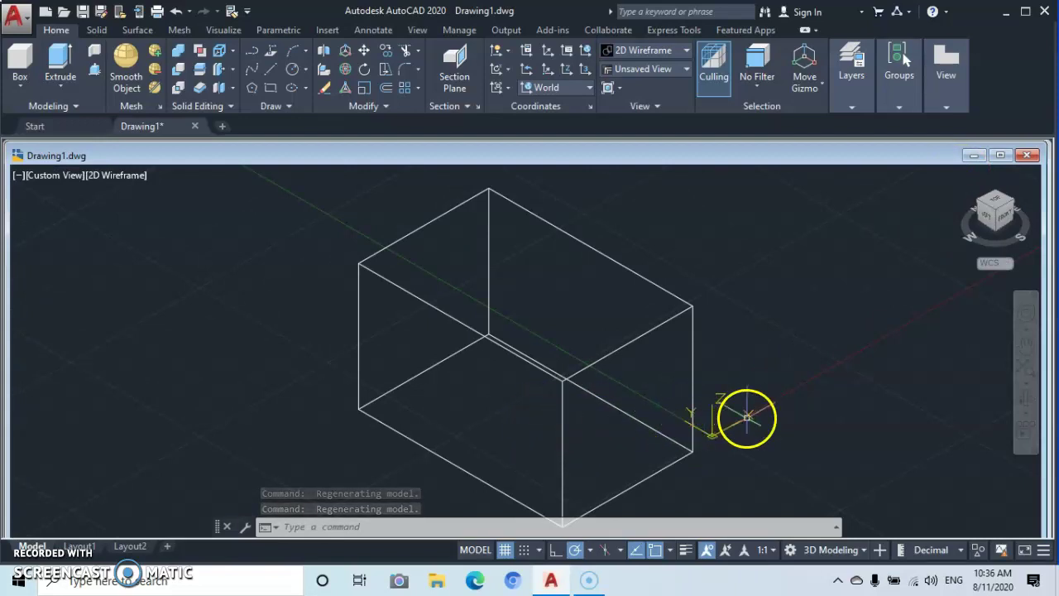
left_click(746, 418)
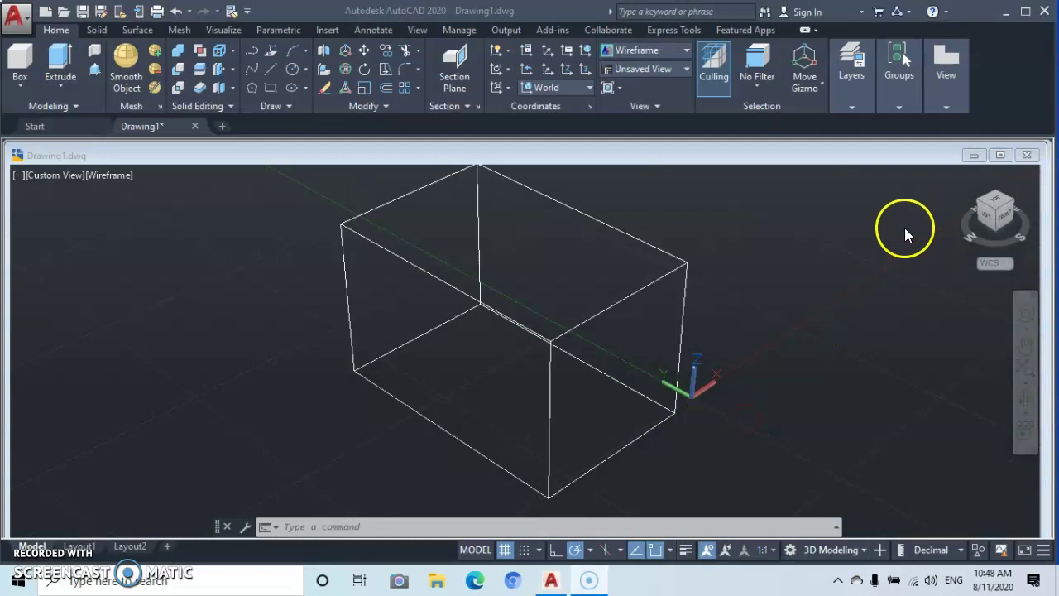
- Set the ViewCube projection of the box view to Parallel
mouse_move(968, 177)
right_click(1032, 248)
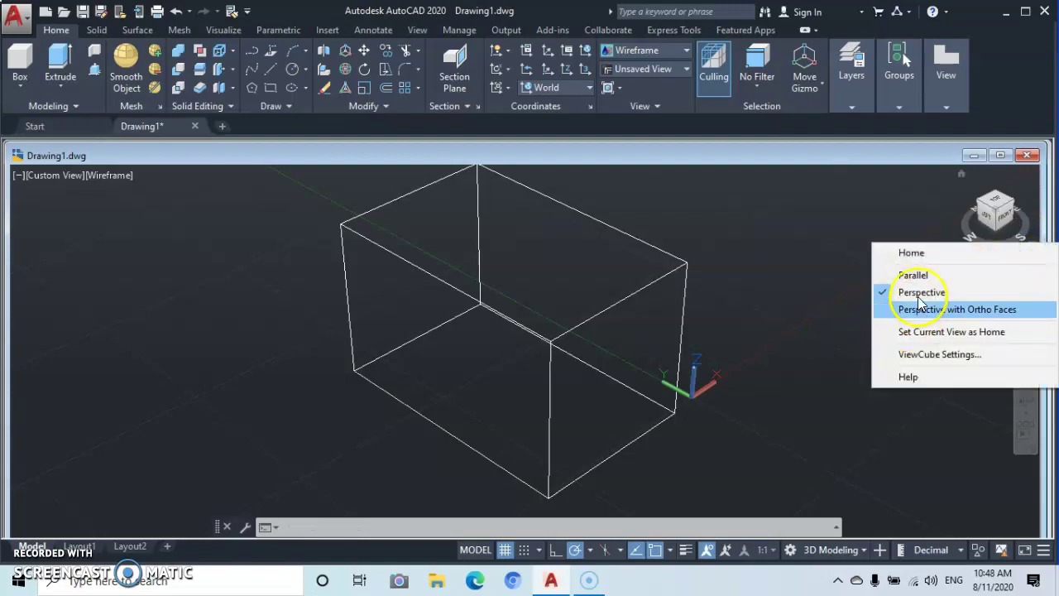
left_click(887, 275)
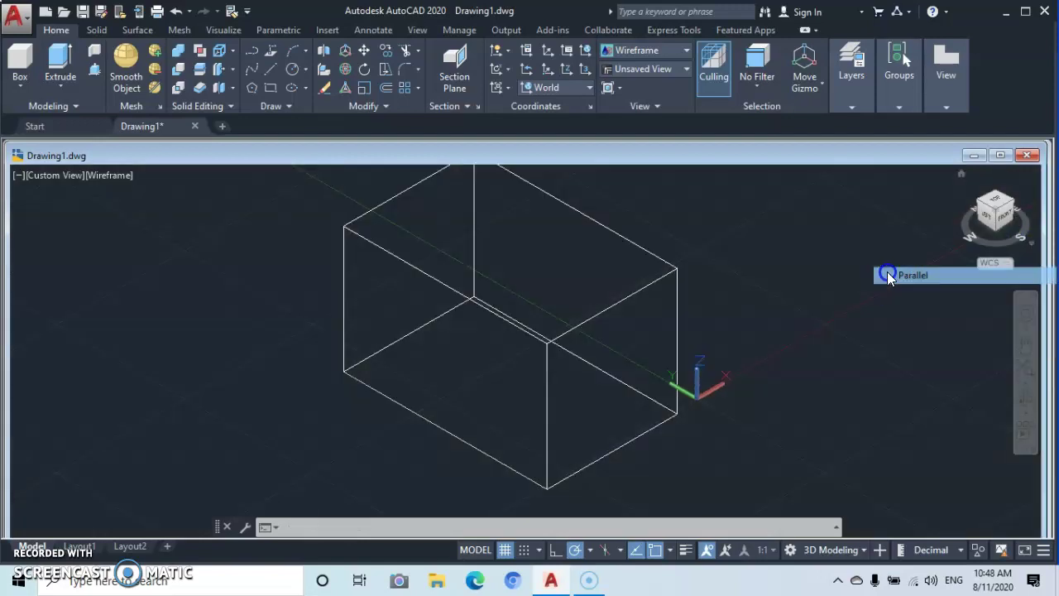
- Set the ViewCube projection of the box view to Perspective
right_click(1031, 248)
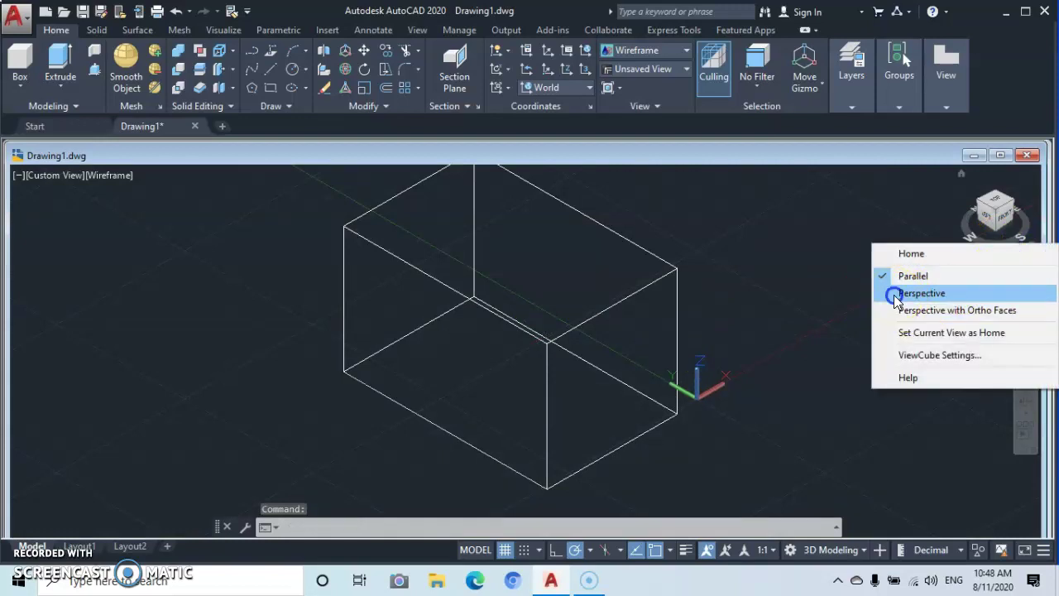
left_click(895, 295)
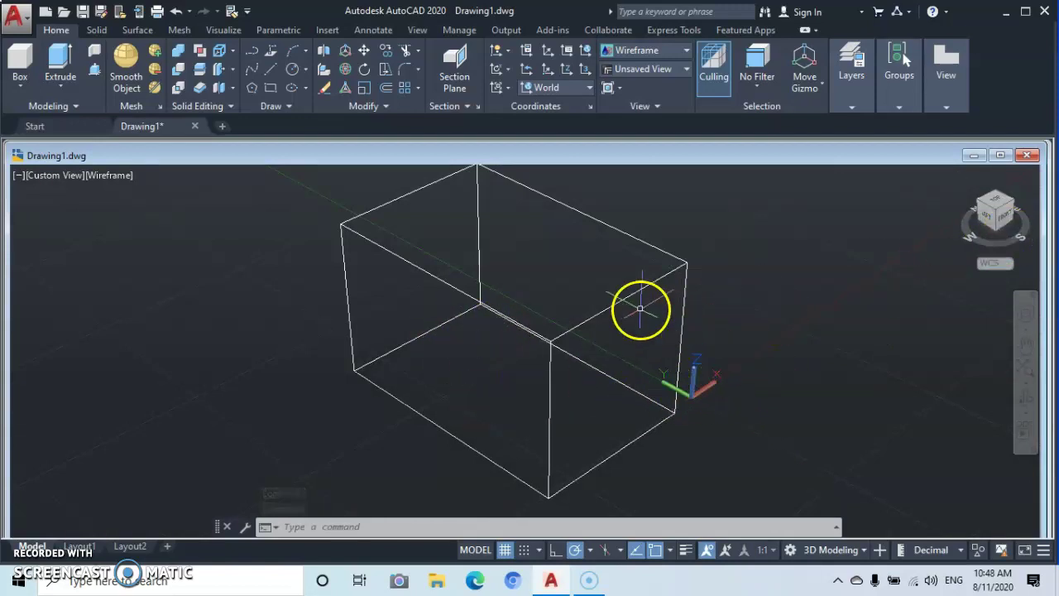
- Review the display, dragging and clicking options in the ViewCube settings and accept them without changes
left_click(1032, 243)
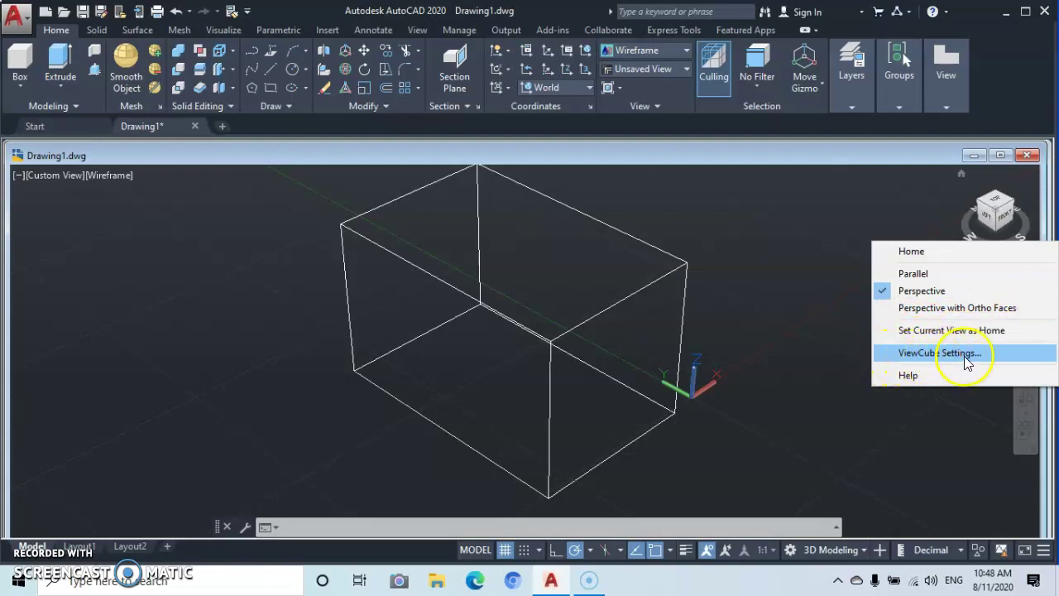
left_click(891, 353)
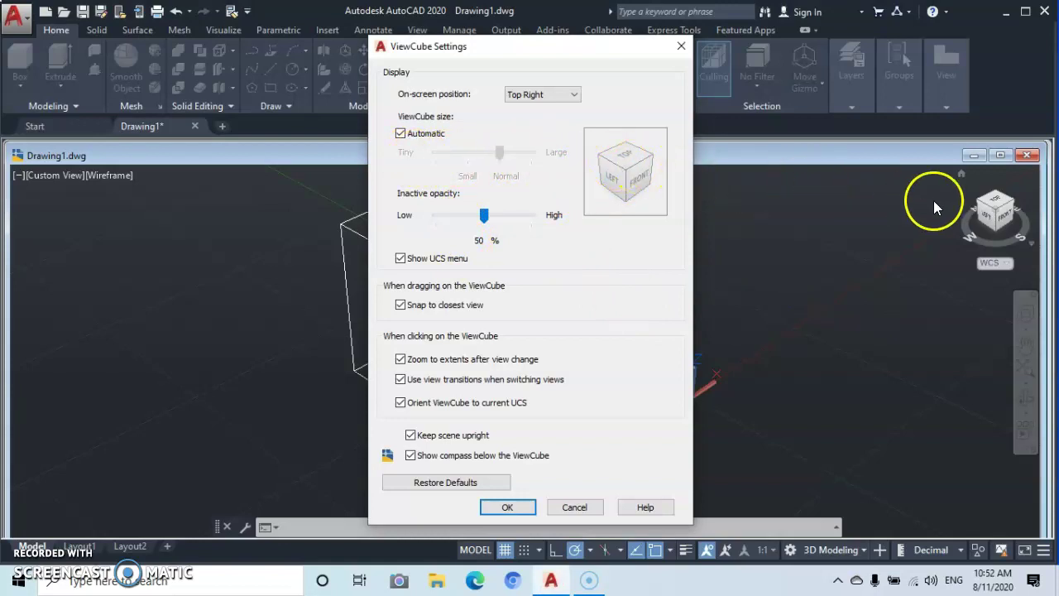
left_click_drag(988, 221, 1005, 221)
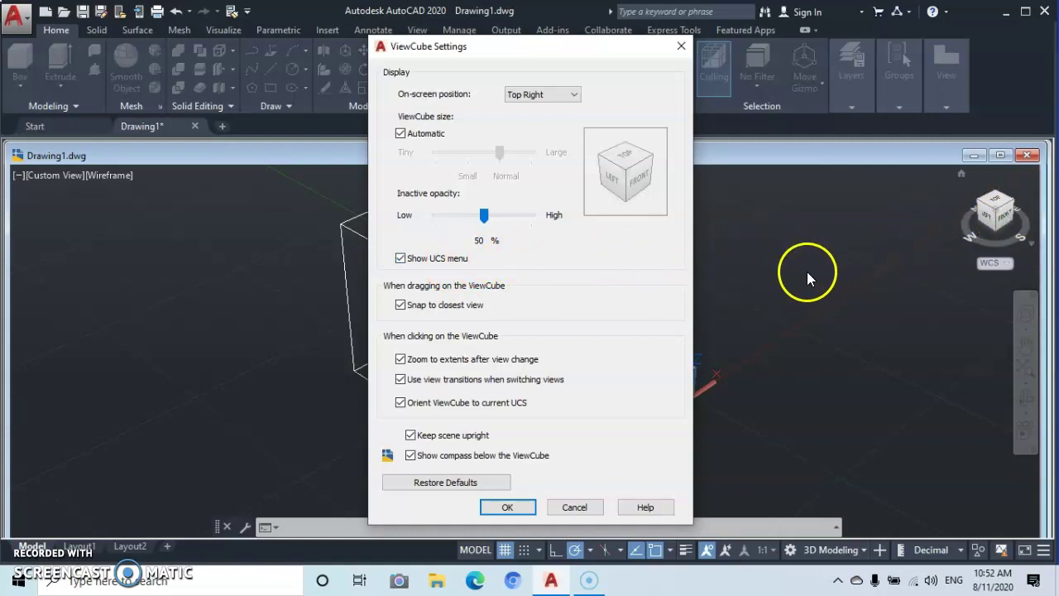
left_click(515, 510)
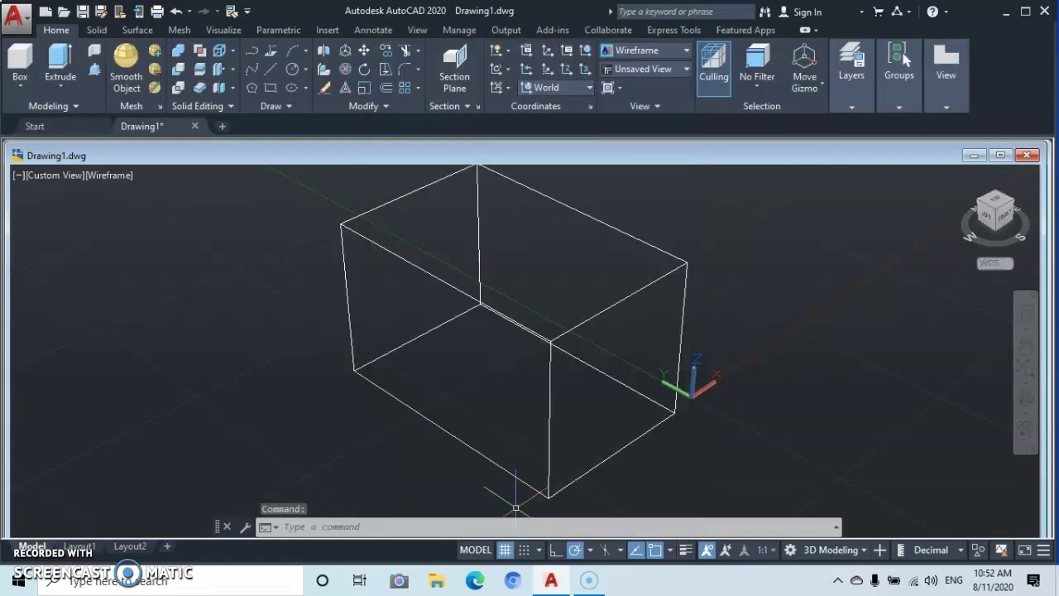
left_click(1005, 263)
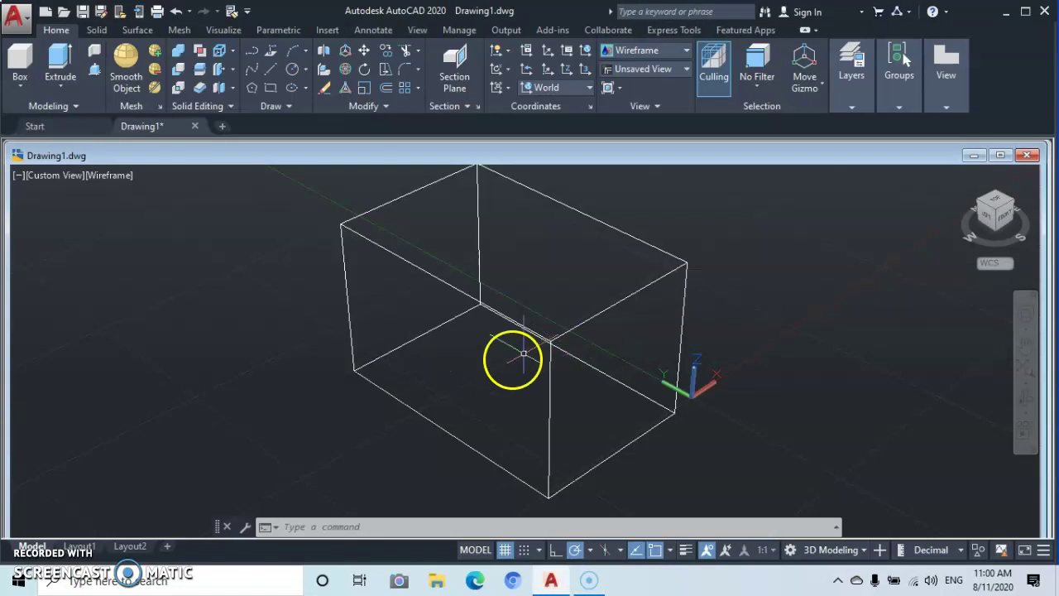
left_click(52, 176)
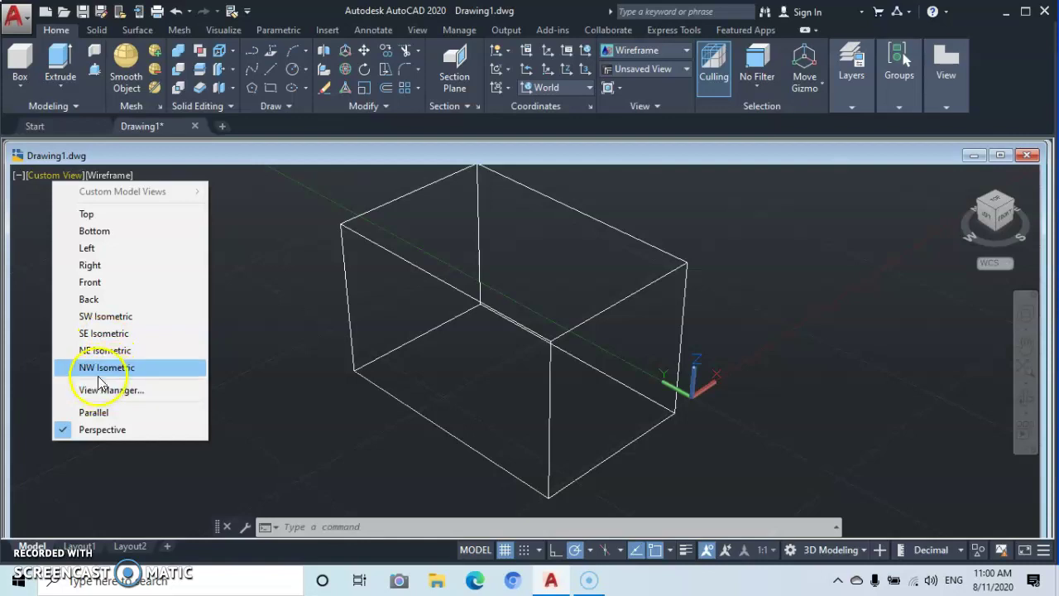
left_click(232, 351)
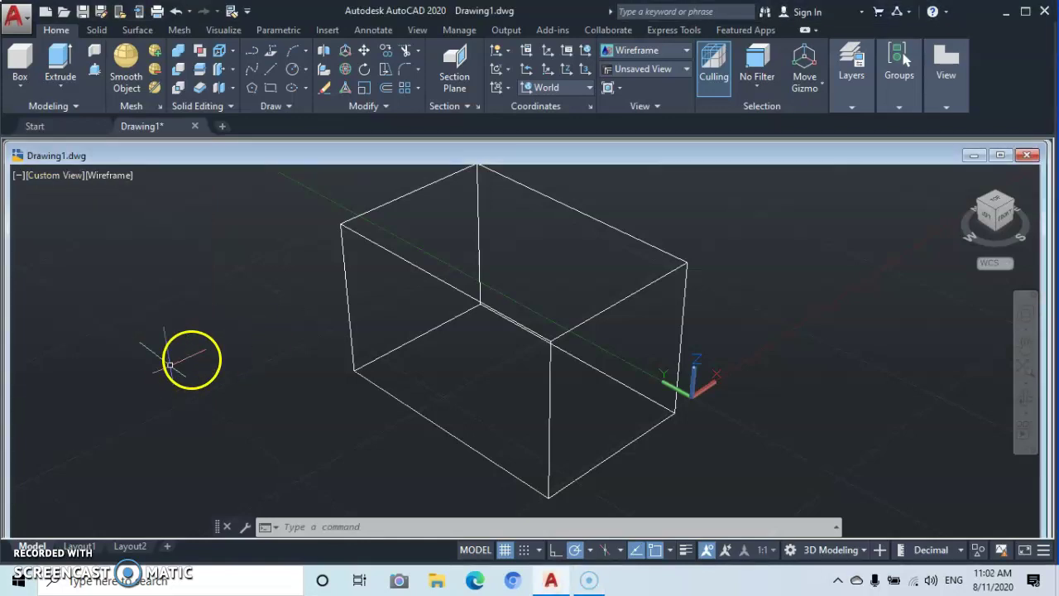
- Display the box in the 2D Wireframe visual style, then switch it to Conceptual
left_click(110, 180)
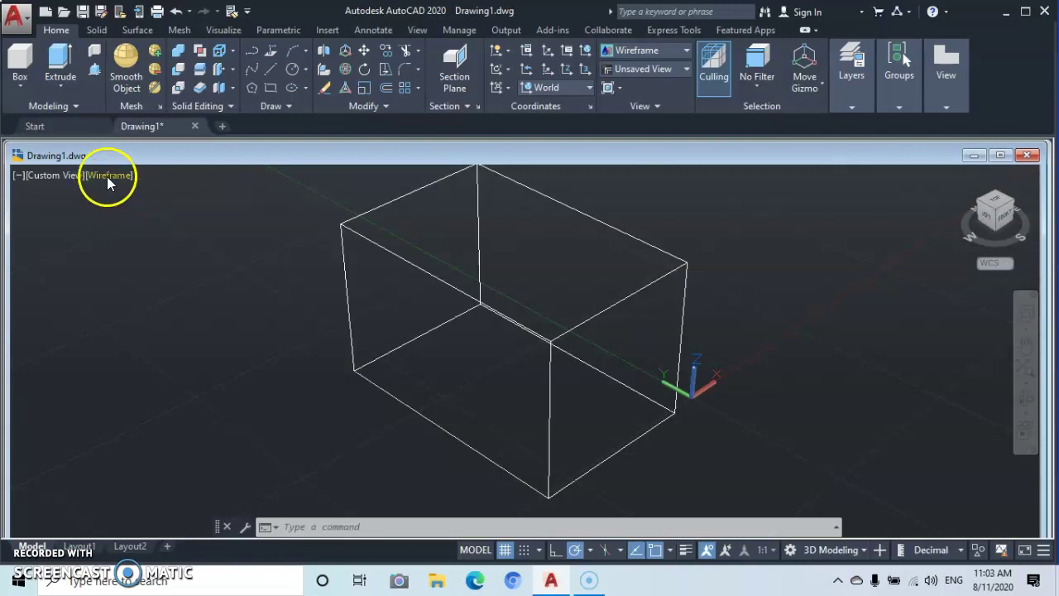
left_click(107, 175)
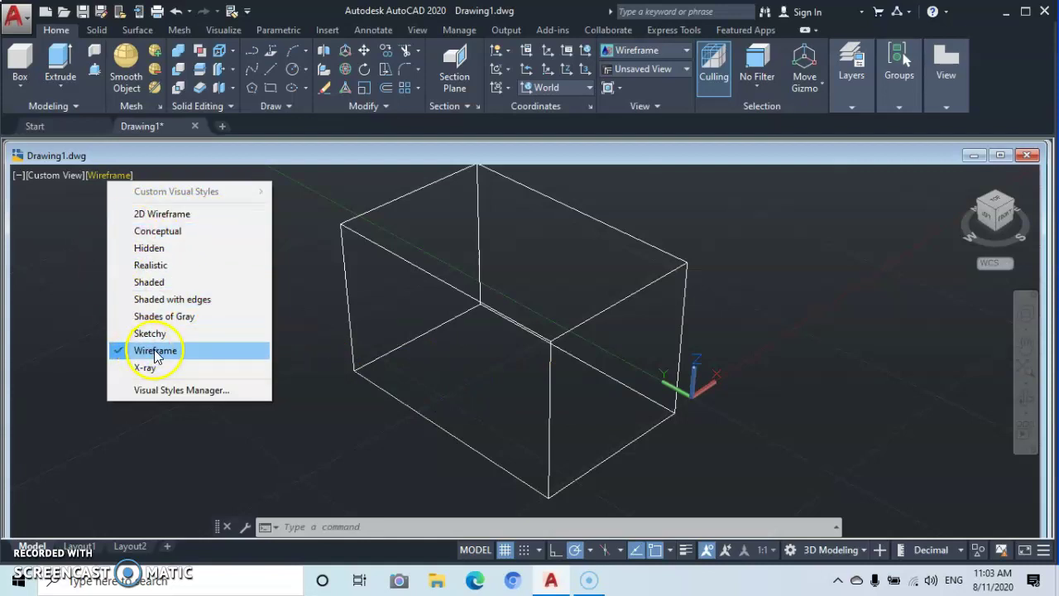
left_click(145, 217)
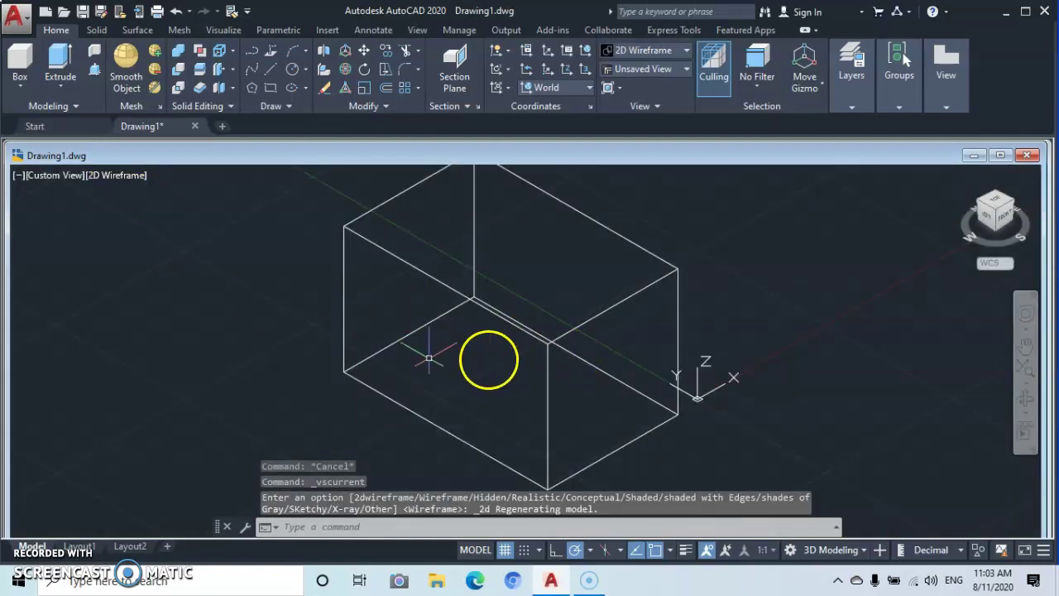
left_click(118, 176)
left_click(143, 234)
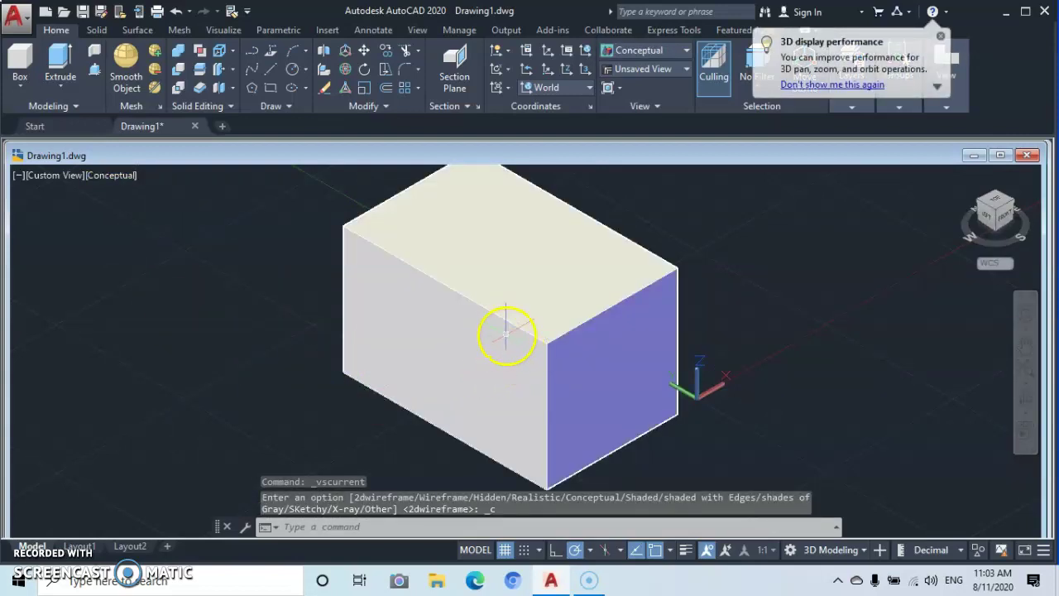
- Change the box's visual style to Hidden, followed by Realistic
left_click(113, 174)
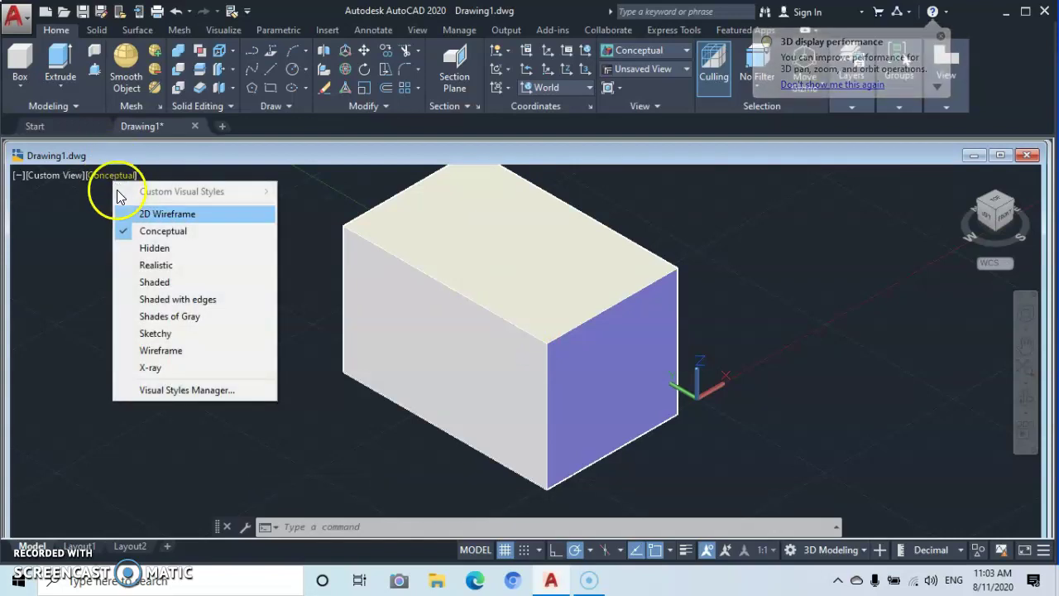
left_click(129, 245)
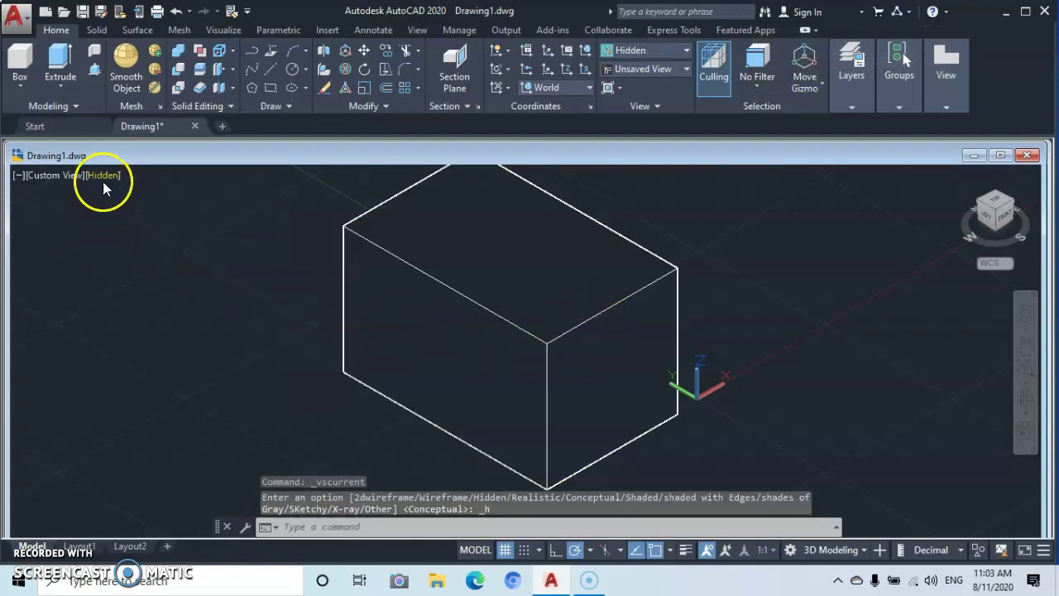
left_click(104, 178)
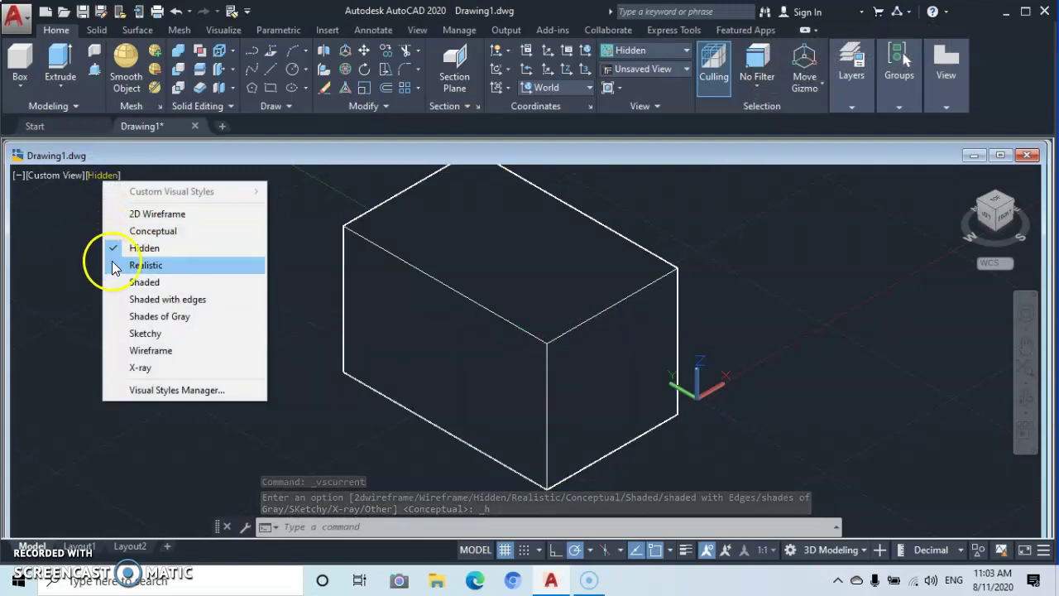
left_click(113, 265)
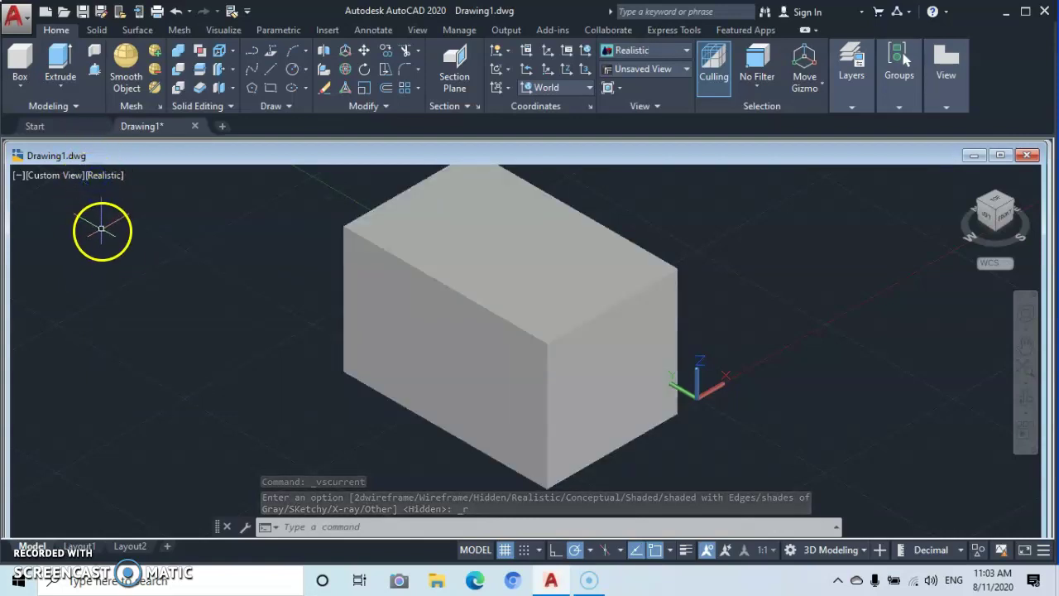
- Show the box in the Shaded visual style, then in Shaded with edges for a closer look
left_click(107, 176)
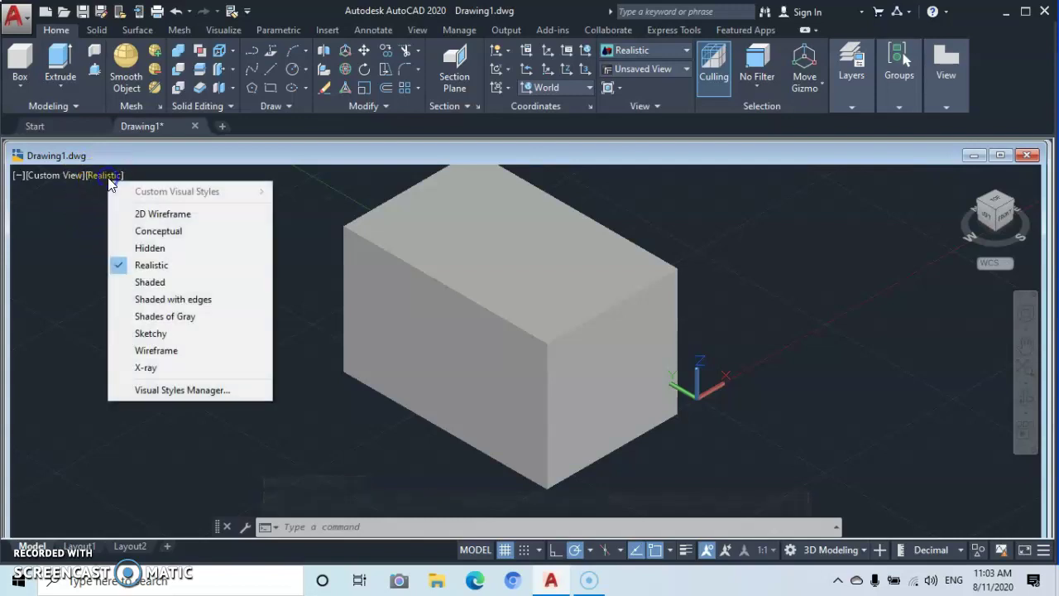
left_click(125, 284)
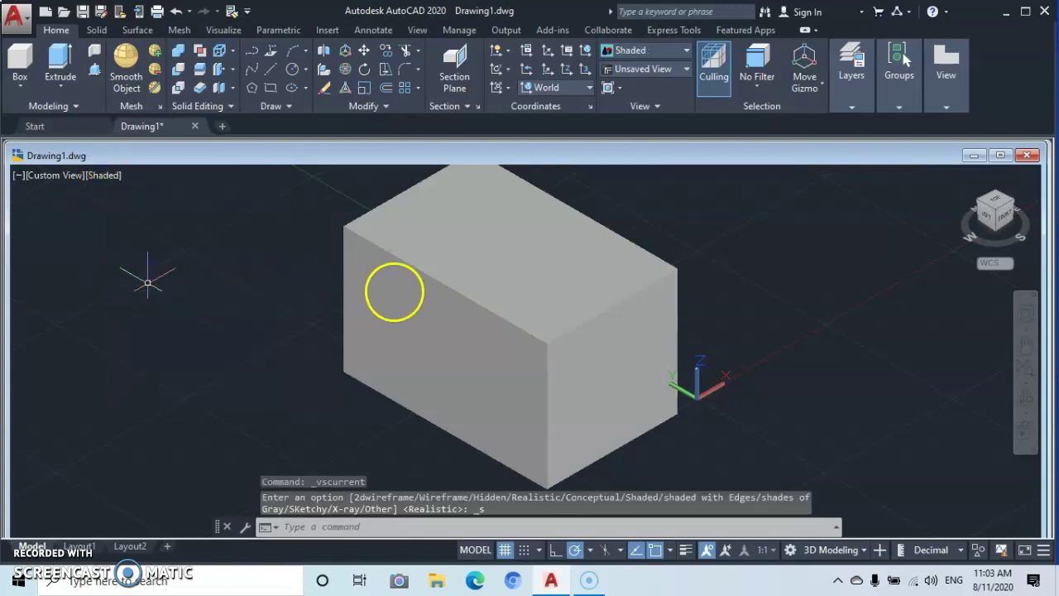
left_click(102, 177)
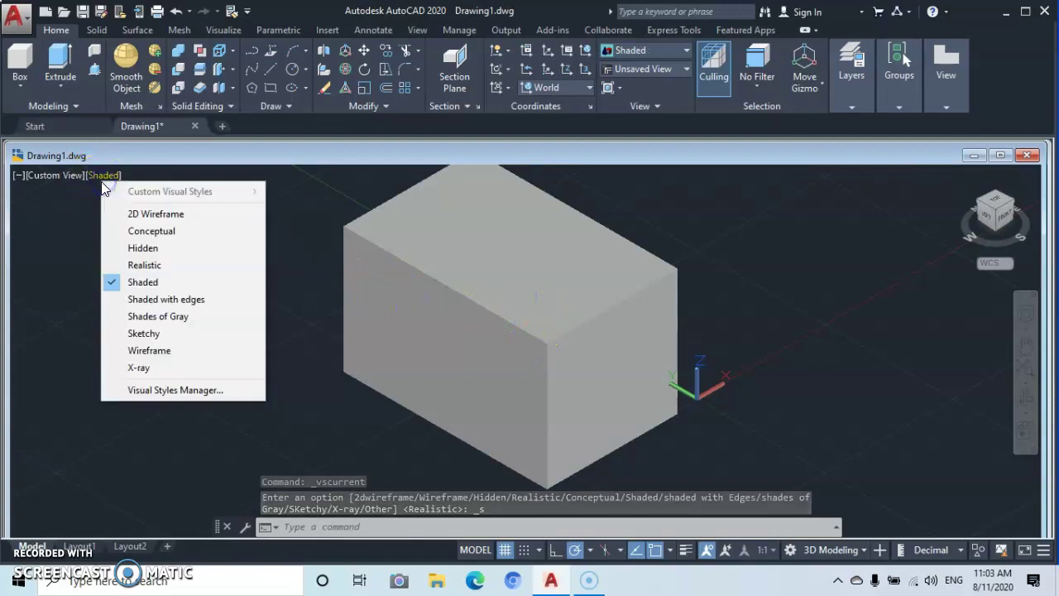
left_click(115, 300)
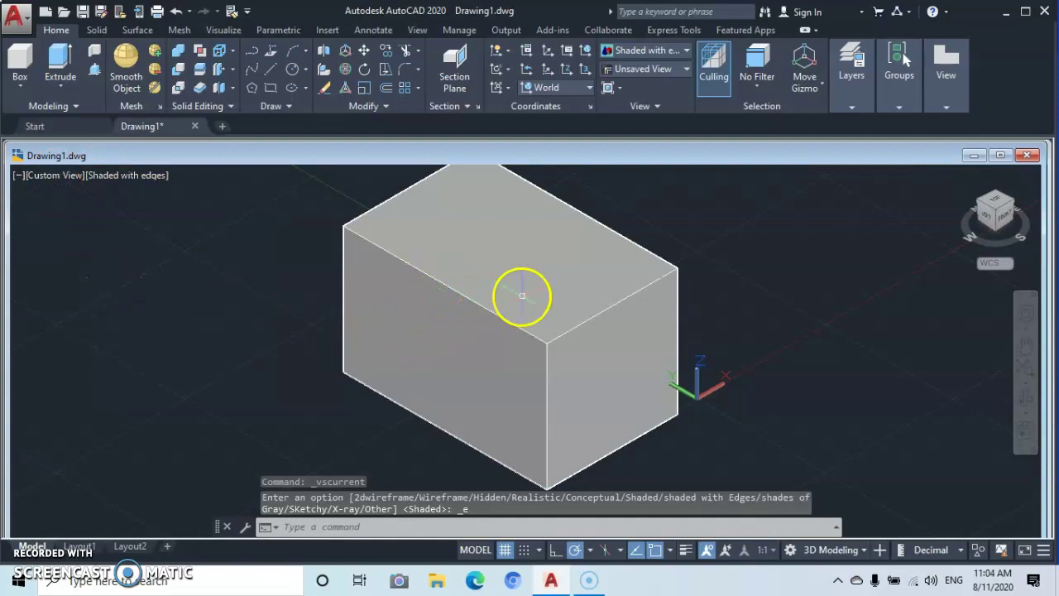
scroll(518, 293, "up", 2)
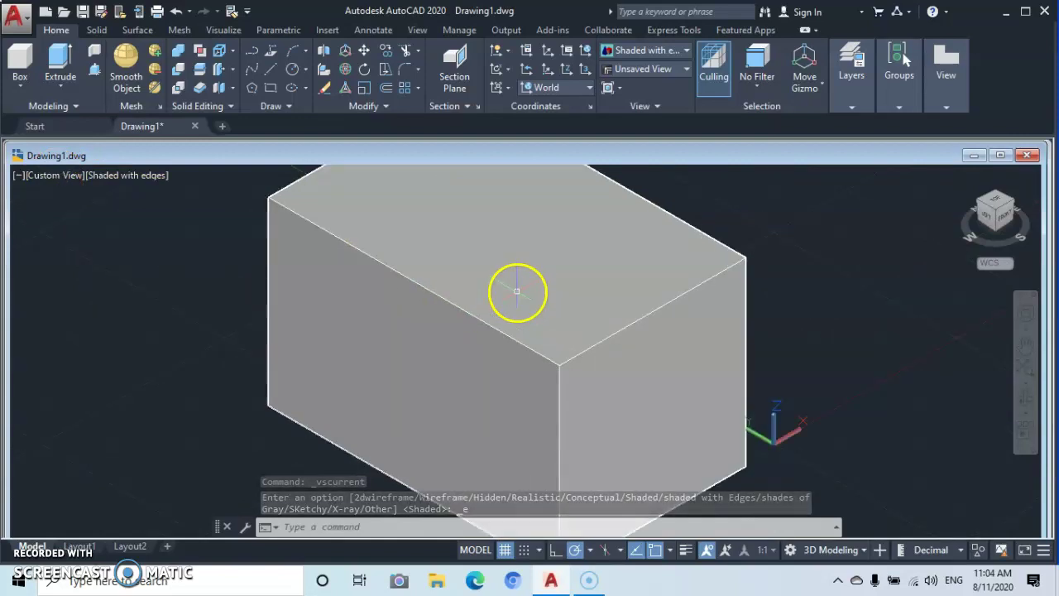
- Apply the X-ray visual style to the box, then return it to 2D Wireframe
left_click(141, 180)
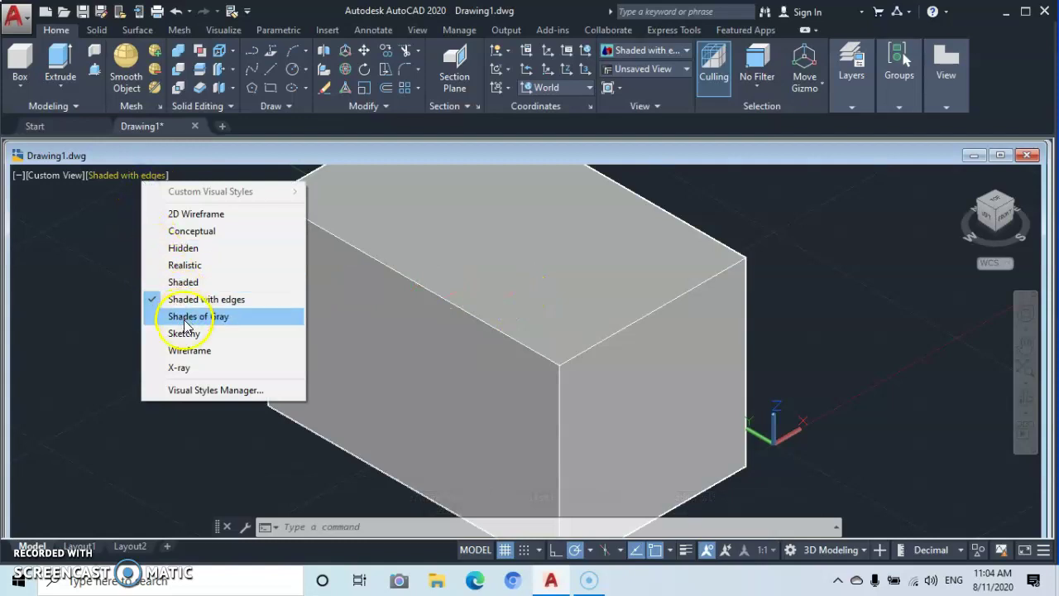
left_click(159, 368)
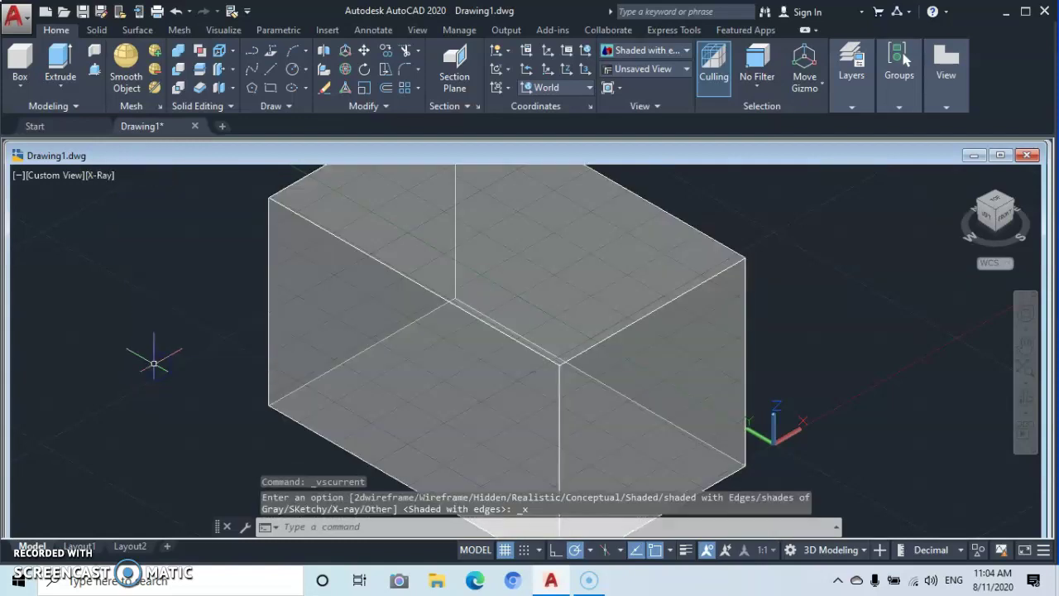
left_click(92, 177)
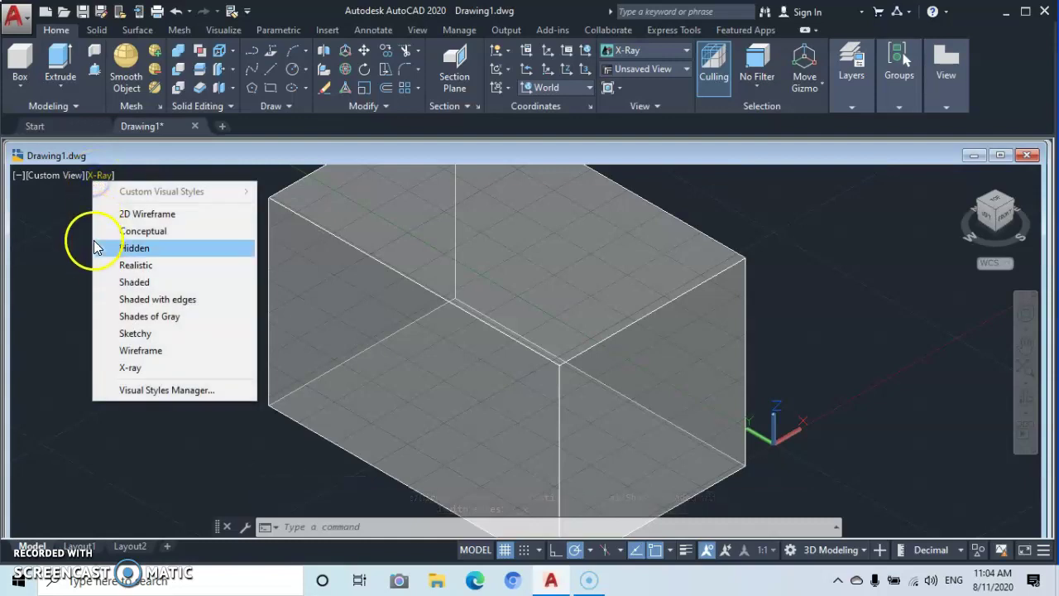
left_click(132, 213)
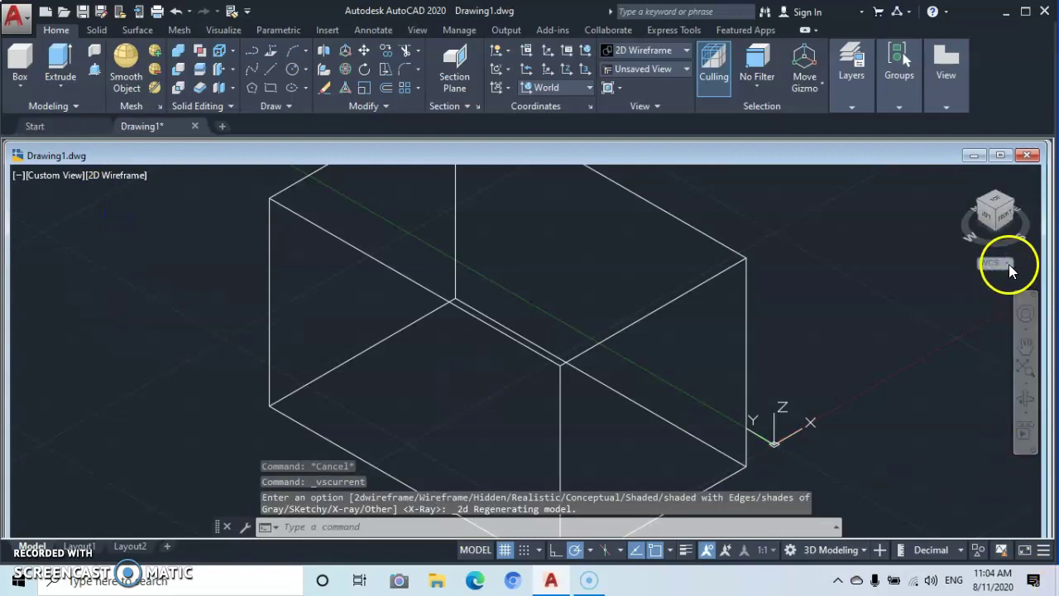
- Check the available coordinate systems and select Parallel as the ViewCube projection
left_click(1007, 261)
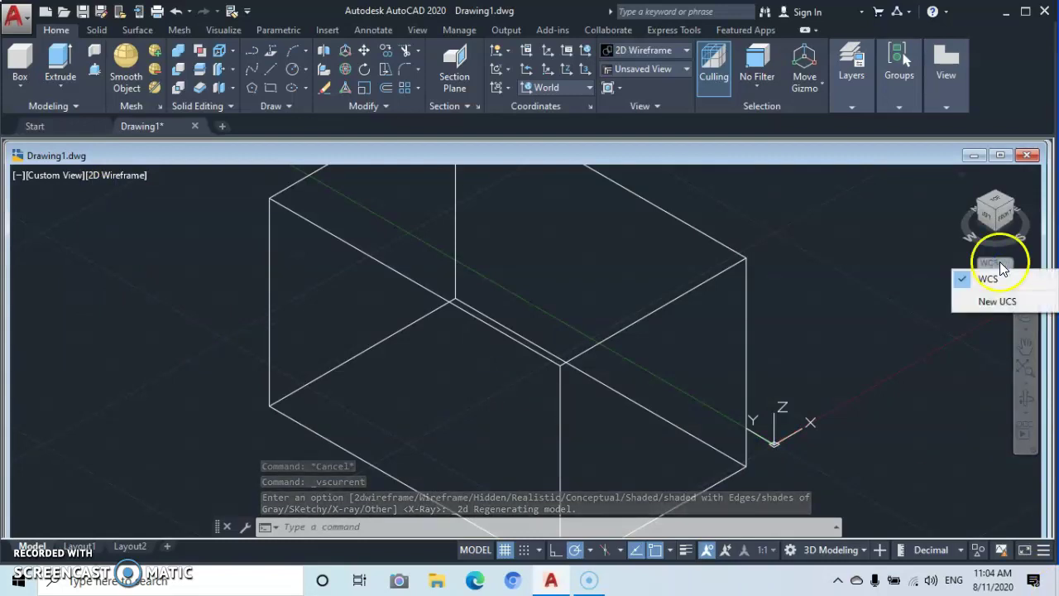
left_click(930, 253)
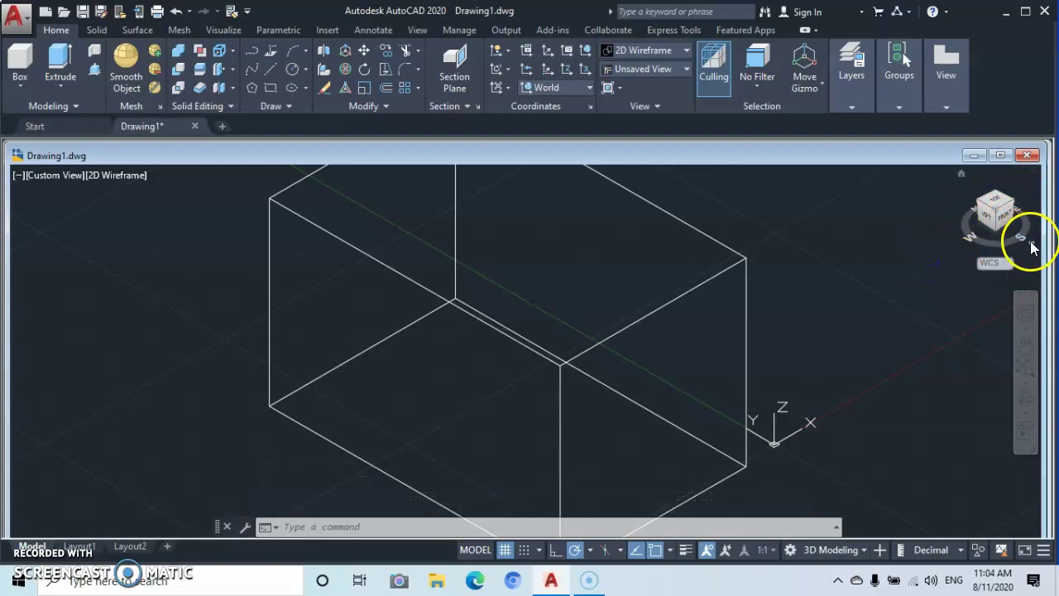
right_click(1031, 248)
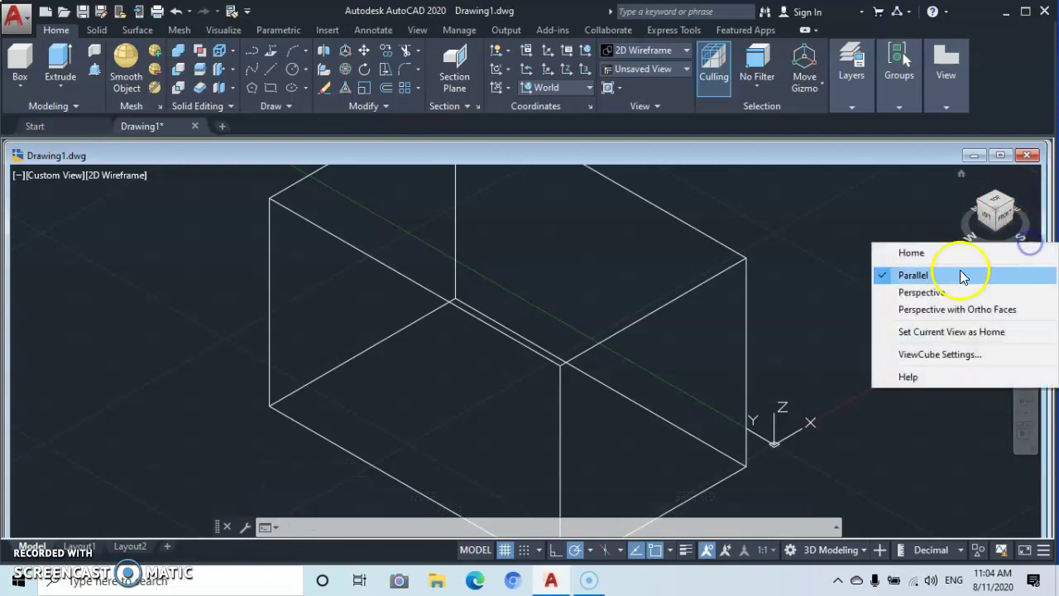
left_click(911, 276)
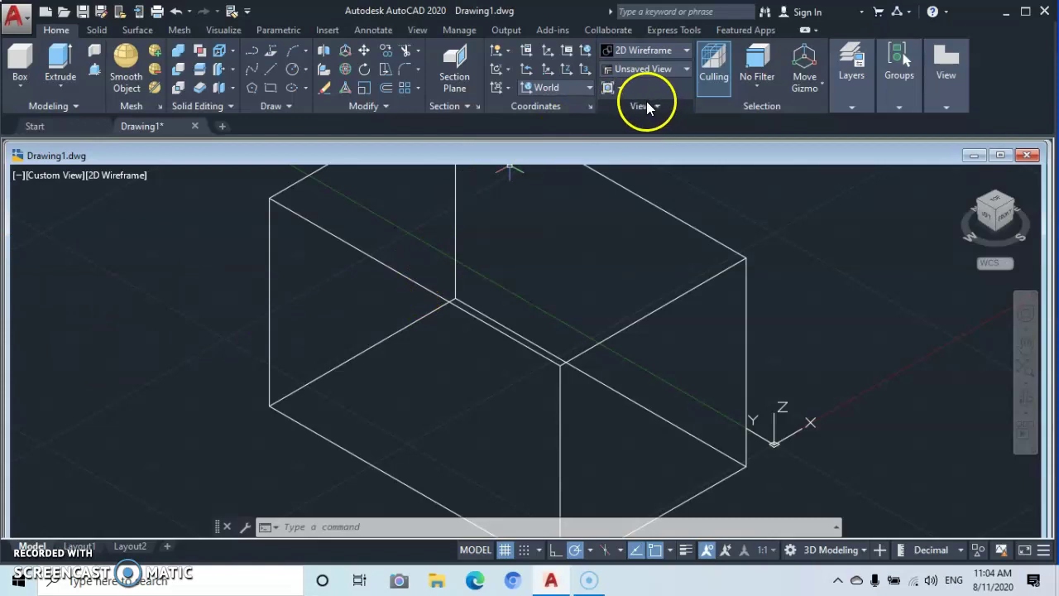
- Apply the Conceptual visual style to the box again, then change it to Shades of Gray
left_click(687, 51)
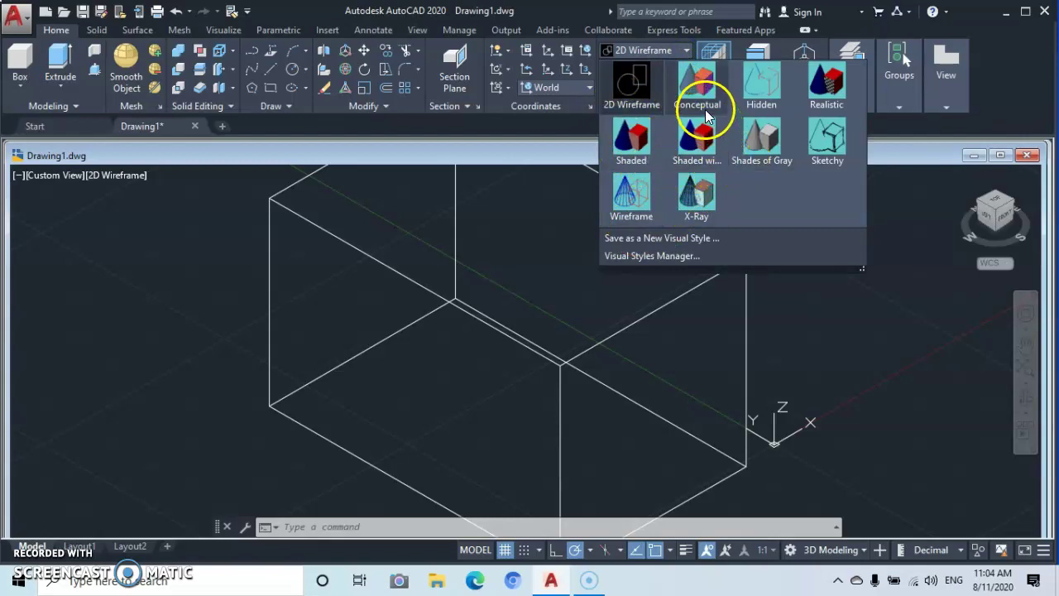
left_click(697, 86)
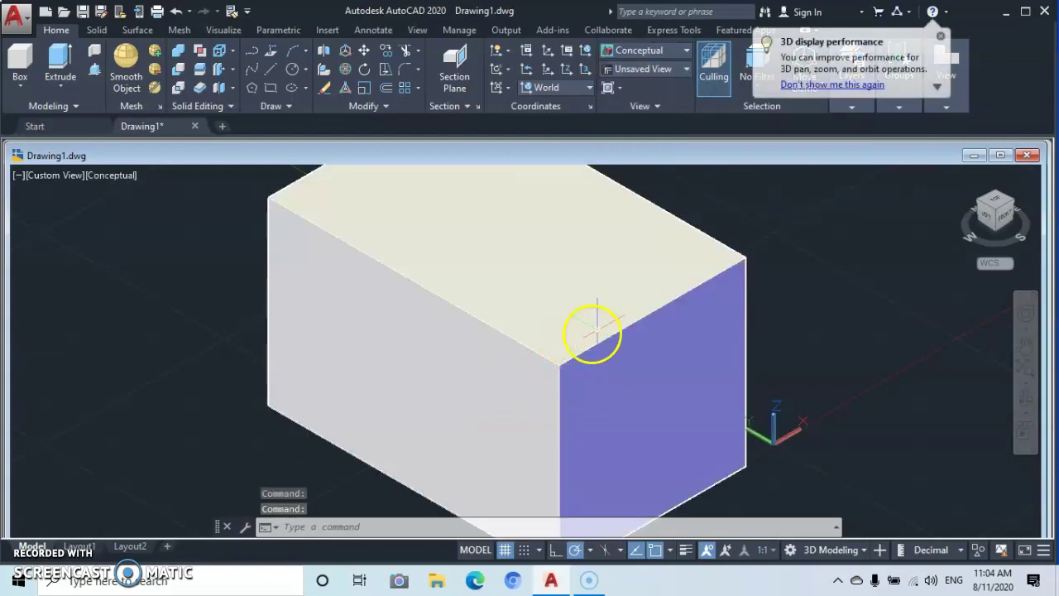
left_click(685, 51)
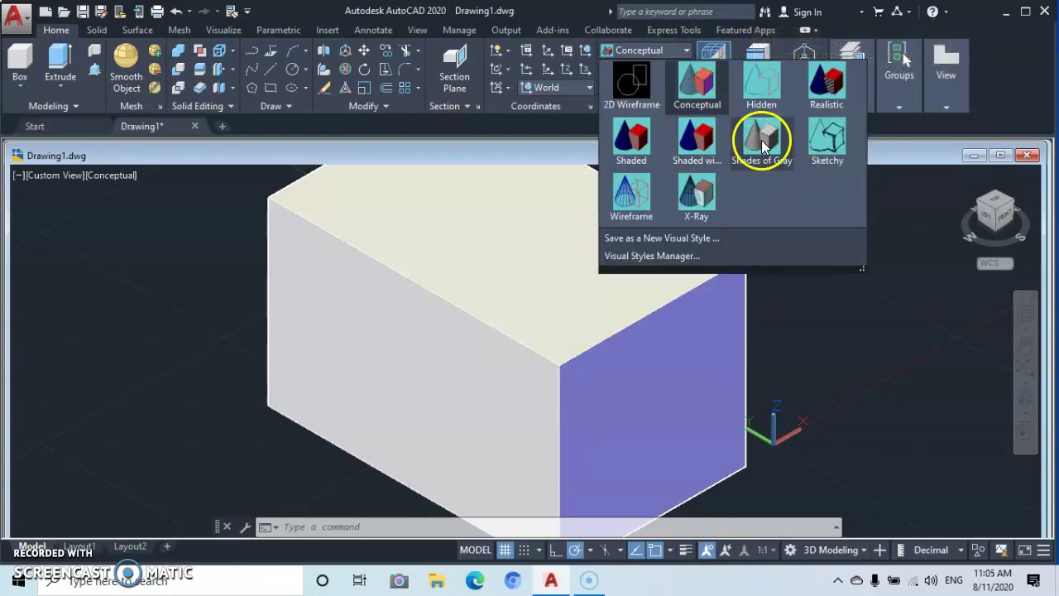
left_click(762, 140)
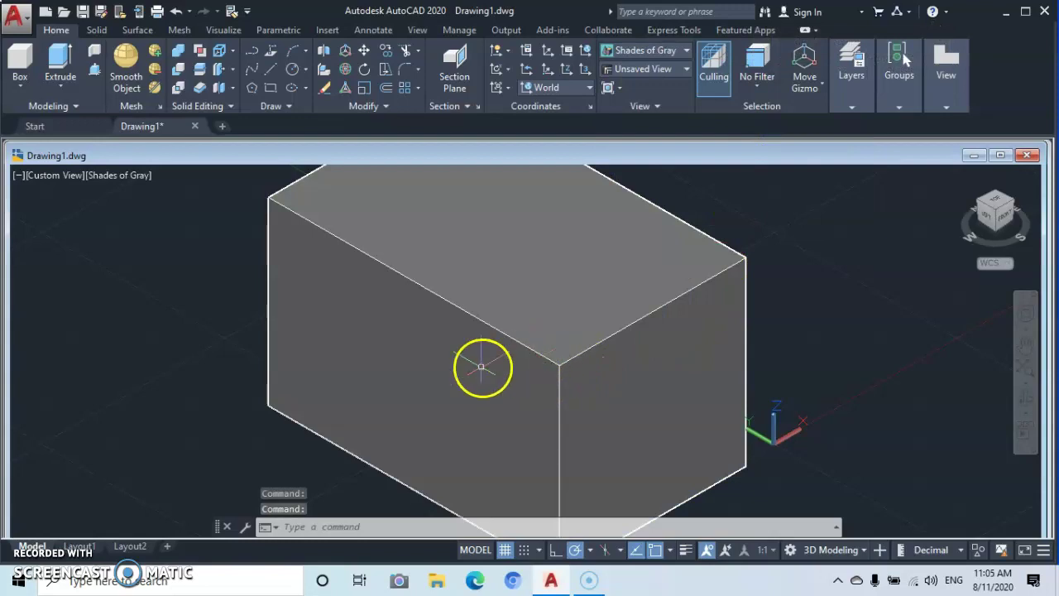
- Apply the Wireframe visual style to the box in place of Shades of Gray
left_click(686, 51)
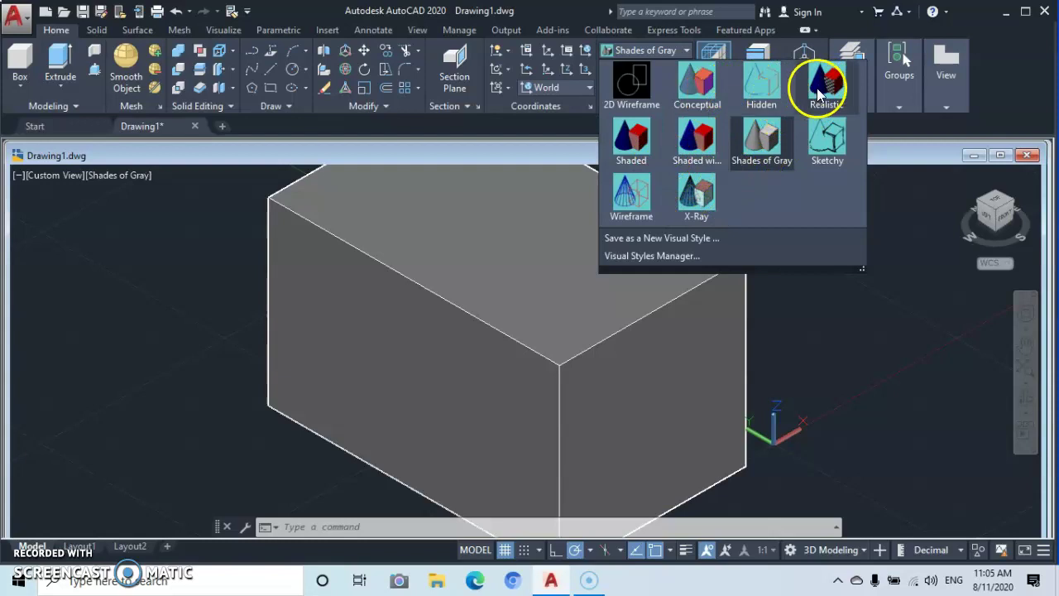
left_click(626, 202)
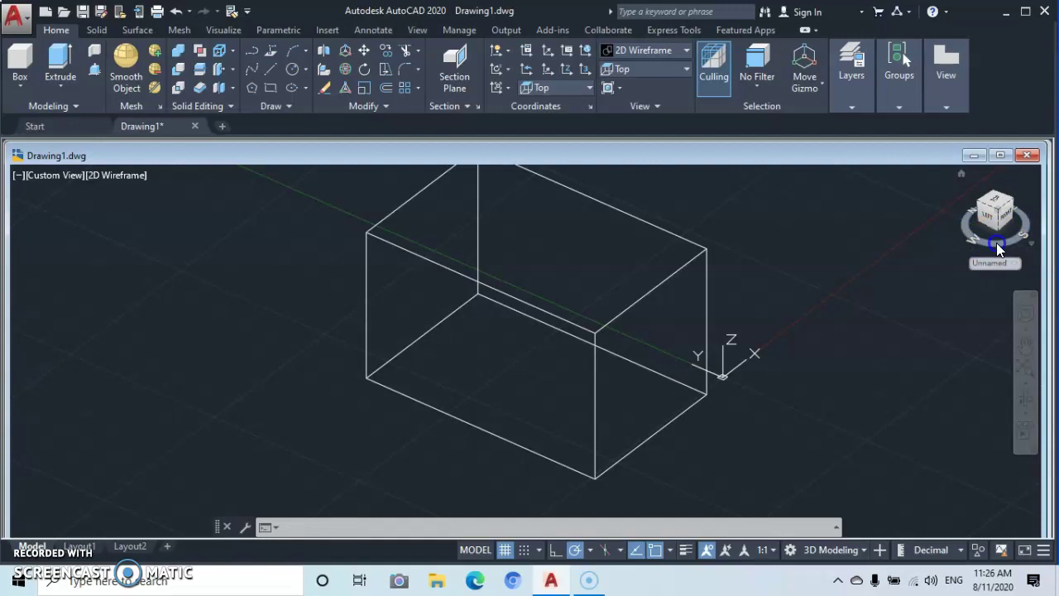
- Rotate the view around the box by turning the ViewCube compass ring back and forth
mouse_move(996, 242)
left_mouse_down()
mouse_move(765, 245)
mouse_move(902, 263)
mouse_move(1000, 258)
mouse_move(939, 263)
mouse_move(745, 258)
mouse_move(878, 287)
mouse_move(1007, 276)
mouse_move(802, 273)
mouse_move(973, 288)
mouse_move(955, 284)
mouse_move(849, 274)
mouse_move(978, 306)
left_mouse_up()
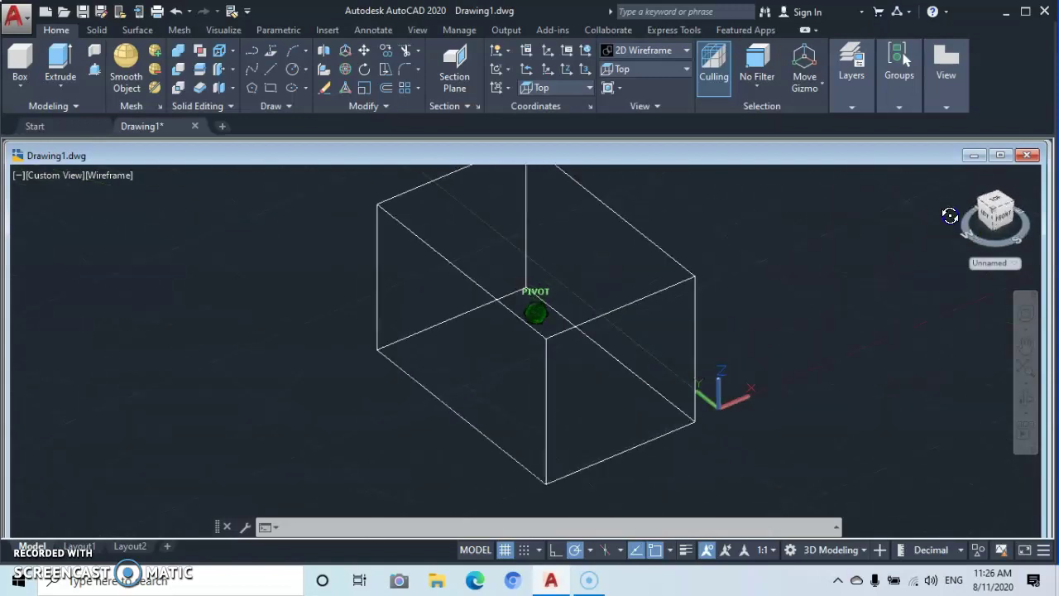
left_click_drag(947, 322, 949, 201)
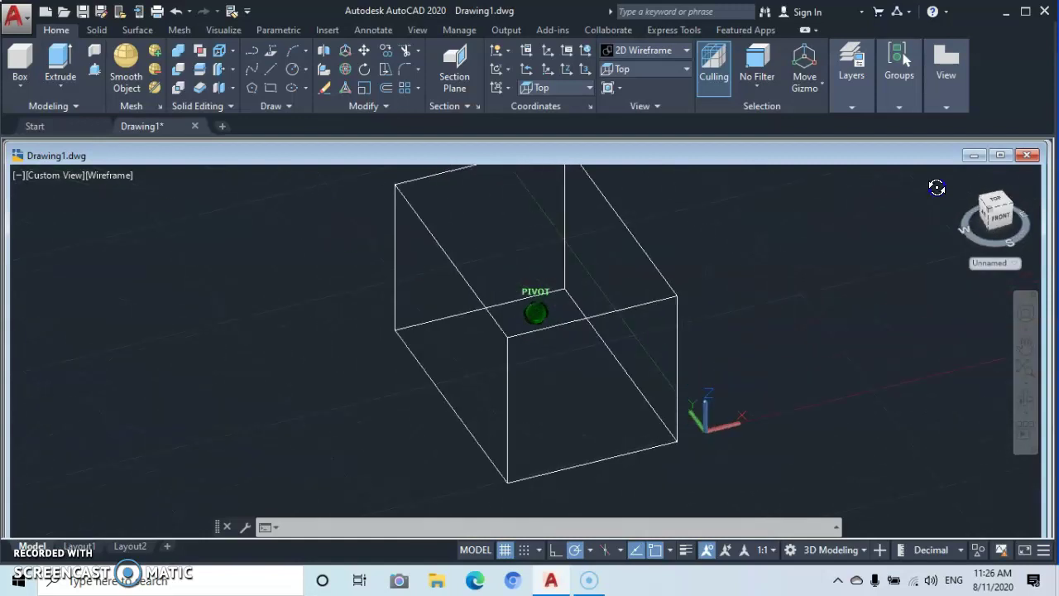
left_click_drag(956, 314, 775, 308)
left_click_drag(1005, 290, 913, 308)
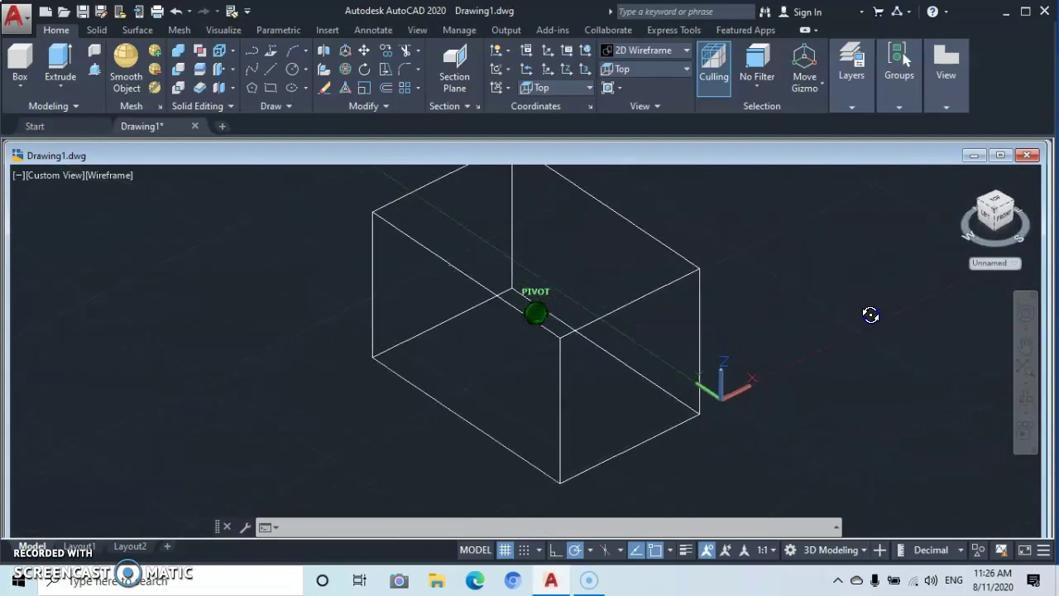
middle_click_drag(871, 314, 863, 309, "shift")
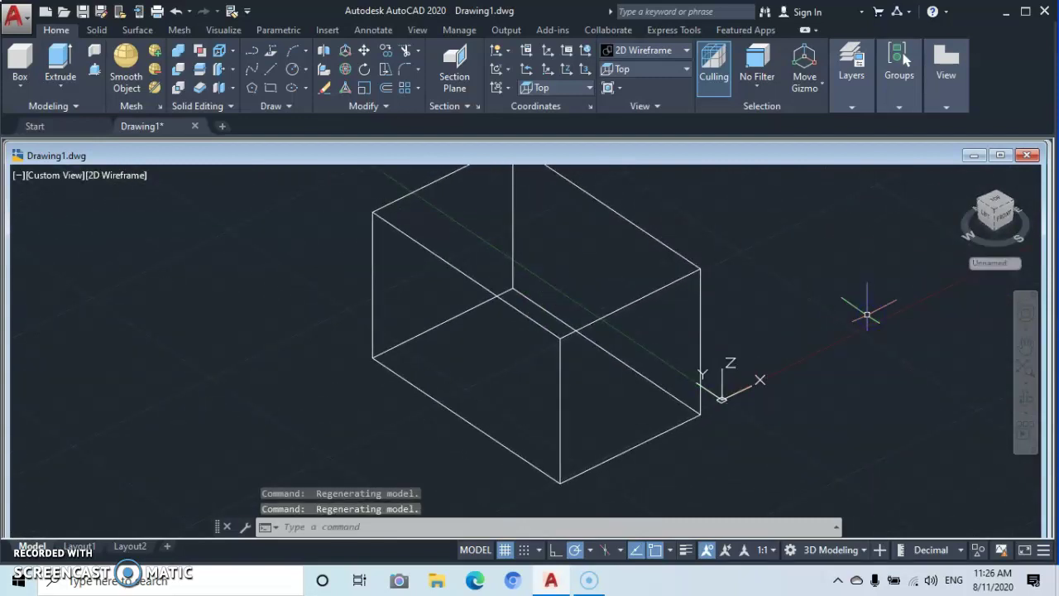
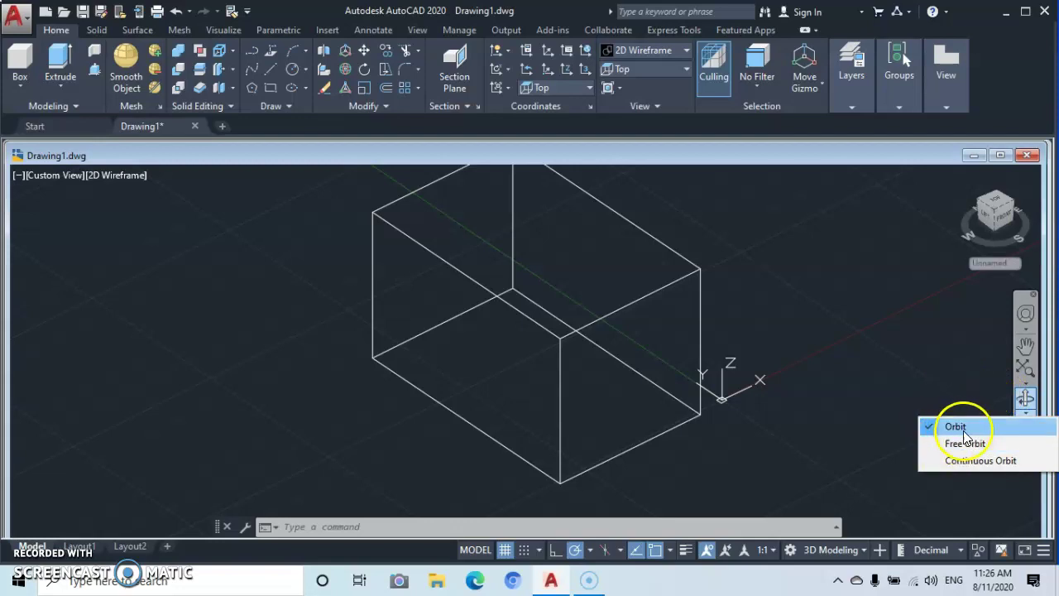
- Use the constrained Orbit tool to view the wireframe box from its left side and back toward the front-left corner
left_click(955, 426)
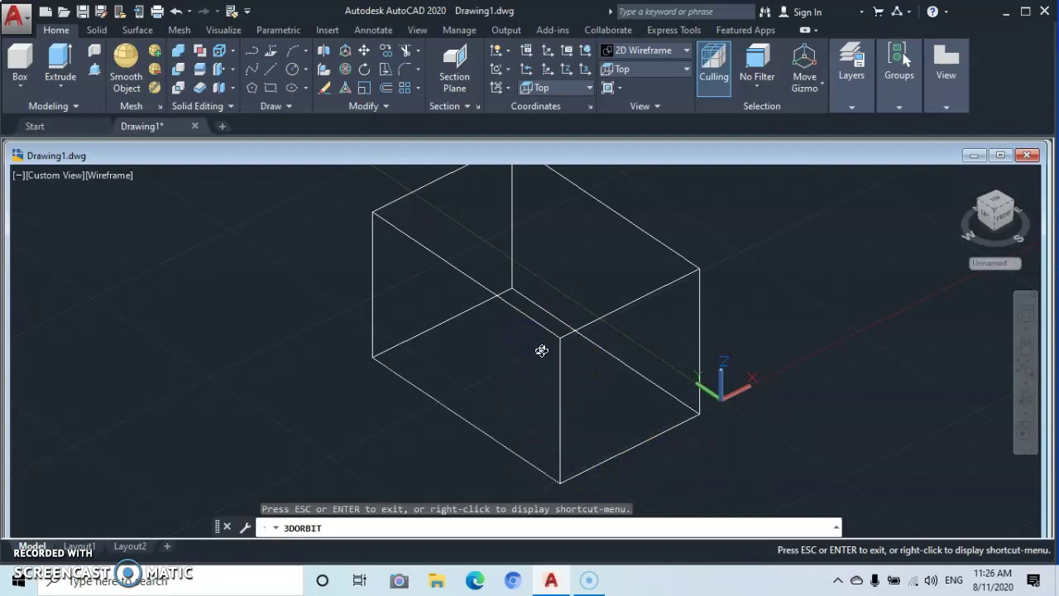
left_click_drag(553, 394, 503, 399)
left_click_drag(642, 392, 651, 391)
left_click_drag(584, 403, 610, 386)
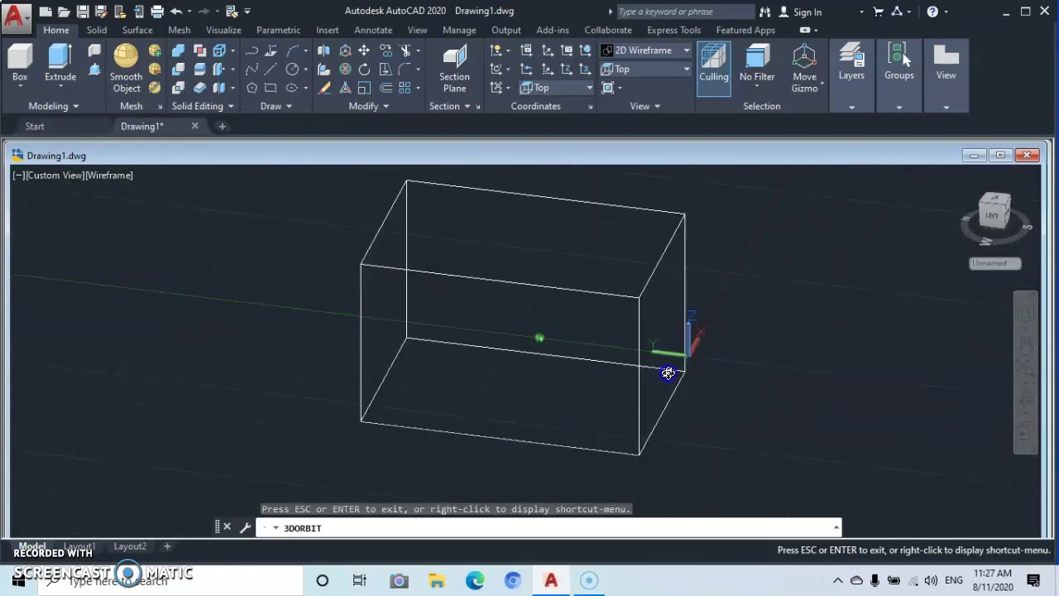
mouse_move(649, 390)
left_mouse_down()
mouse_move(621, 355)
mouse_move(620, 328)
mouse_move(612, 367)
mouse_move(594, 303)
mouse_move(580, 375)
mouse_move(650, 295)
mouse_move(565, 348)
mouse_move(689, 335)
mouse_move(703, 279)
mouse_move(658, 385)
left_mouse_up()
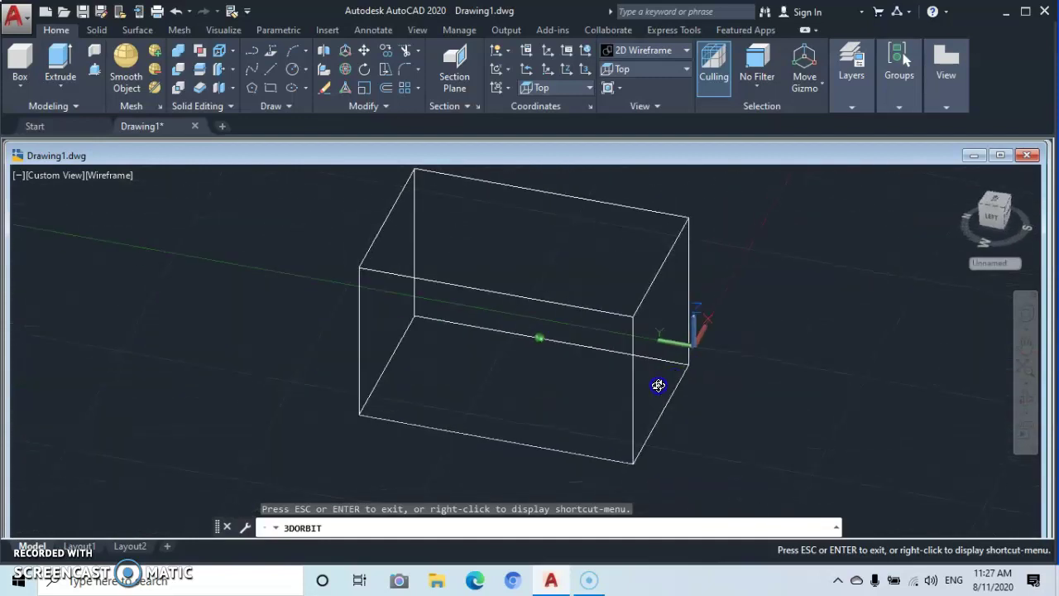
left_click_drag(514, 377, 632, 381)
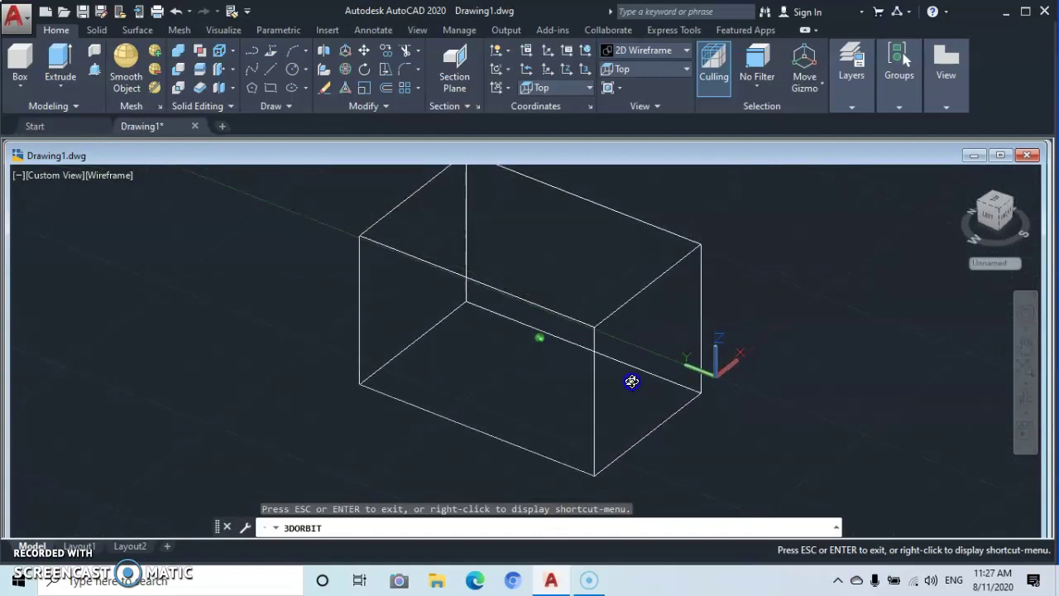
- Switch to Free Orbit and tilt the view of the box in several directions
left_click(1026, 416)
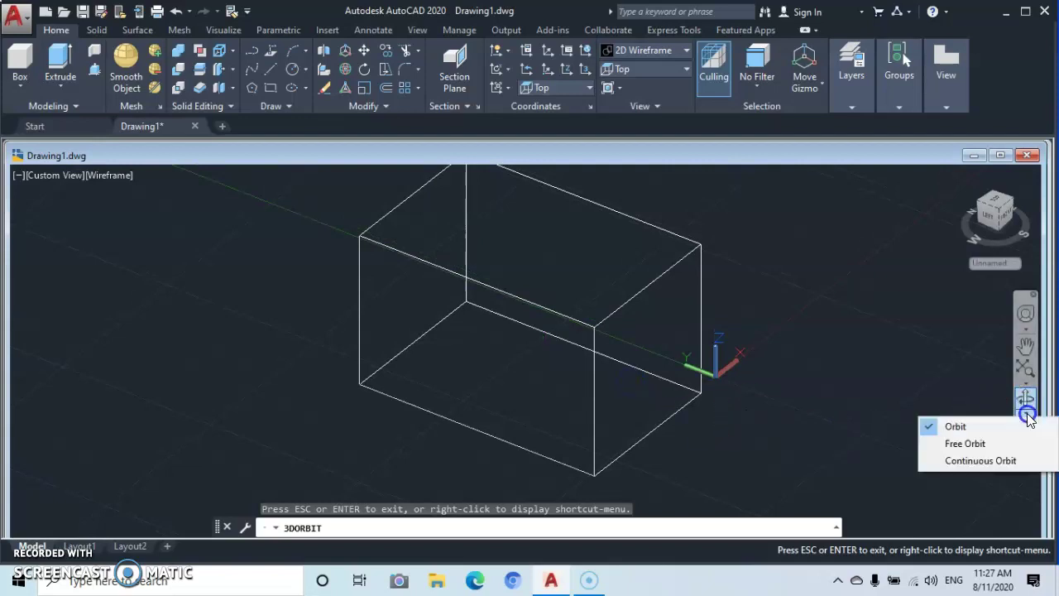
left_click(930, 445)
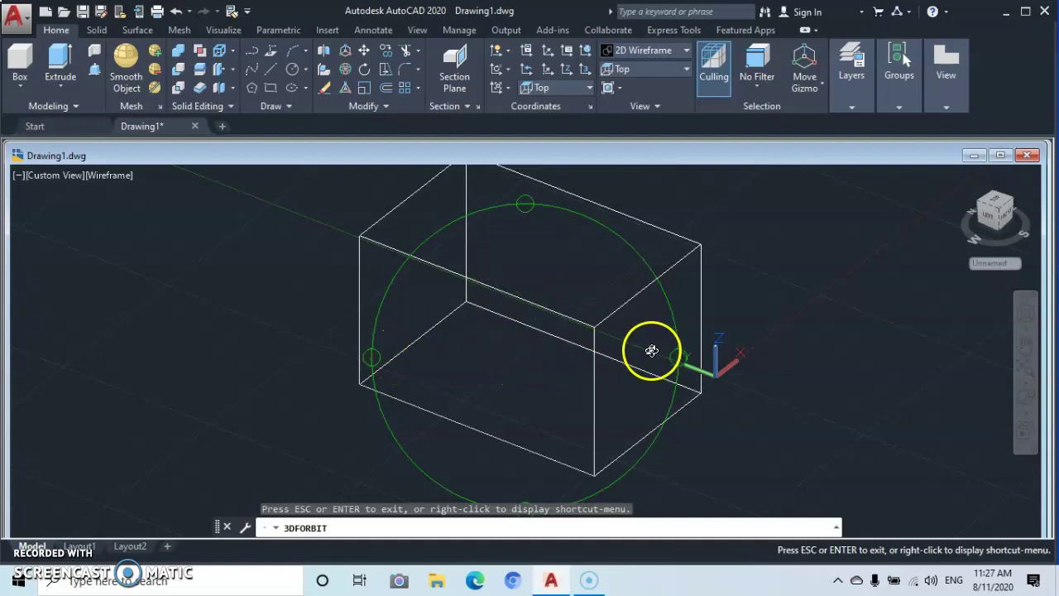
left_click_drag(647, 358, 430, 327)
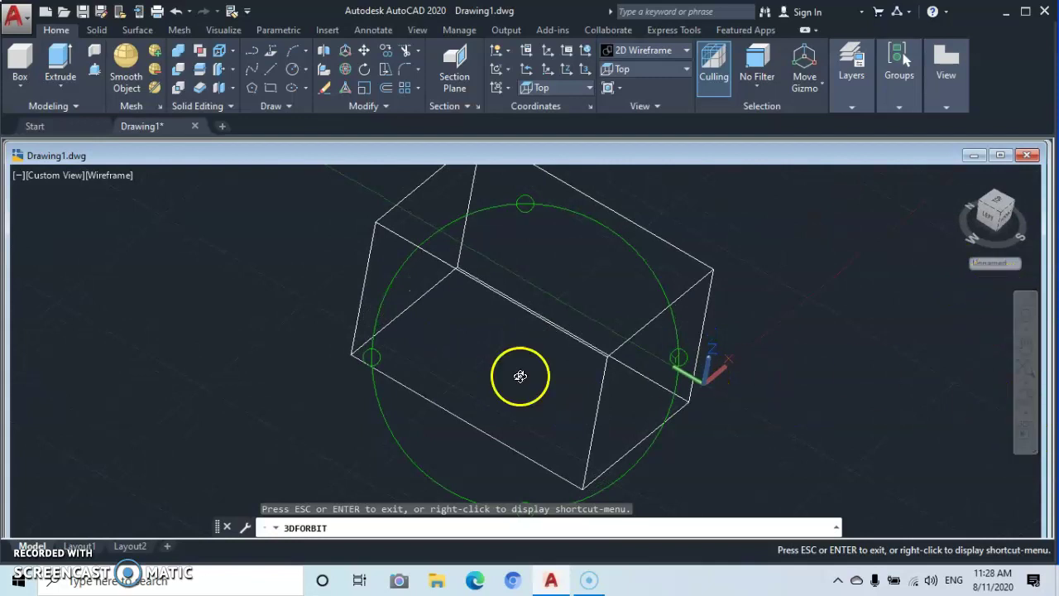
left_click_drag(599, 398, 621, 362)
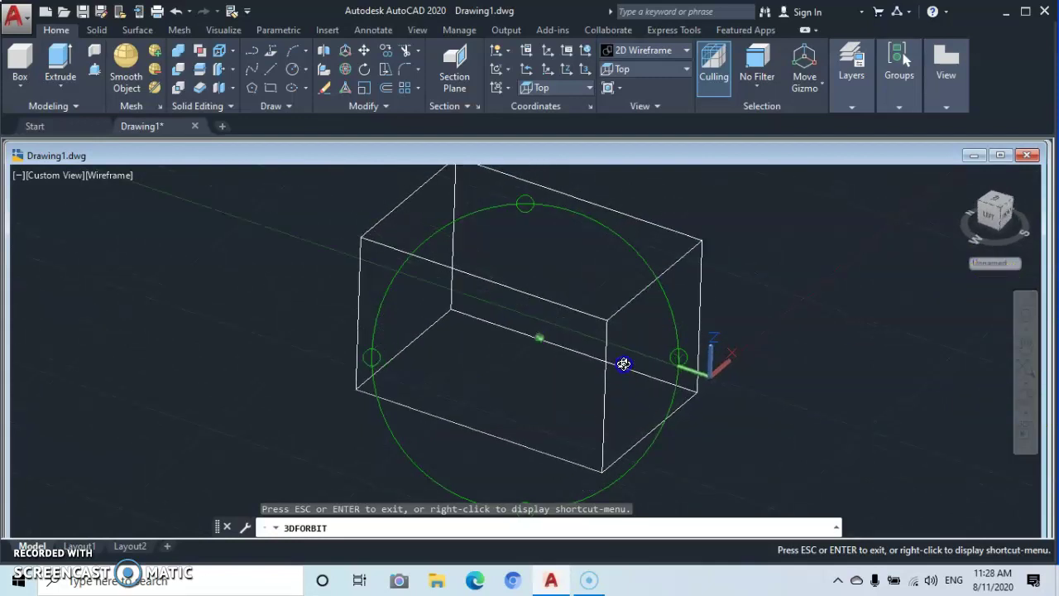
- Spin the box in different directions with Continuous Orbit, then exit and restore the Home view
left_click(1025, 410)
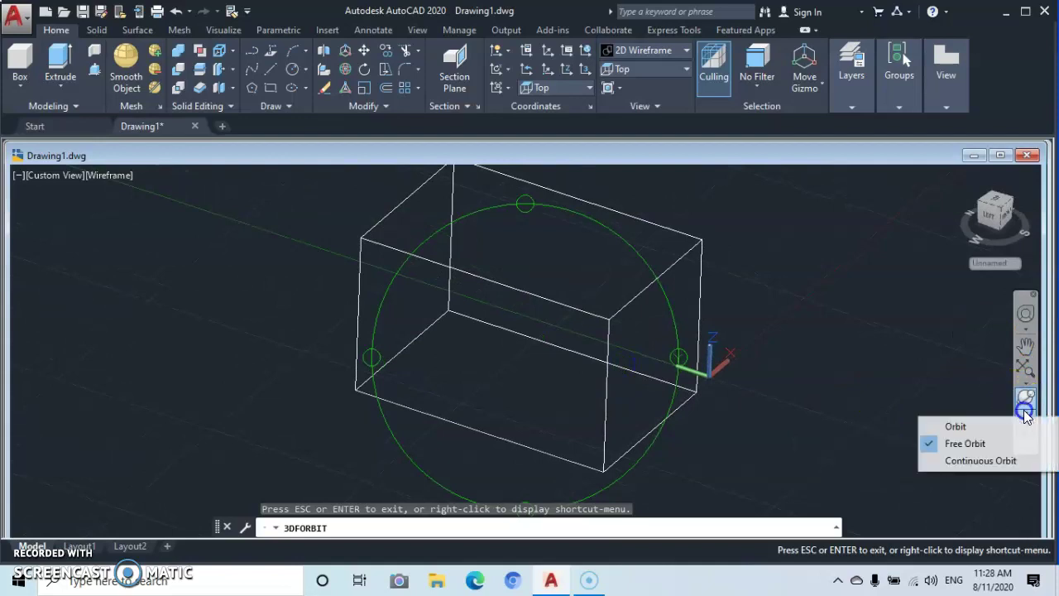
left_click(923, 461)
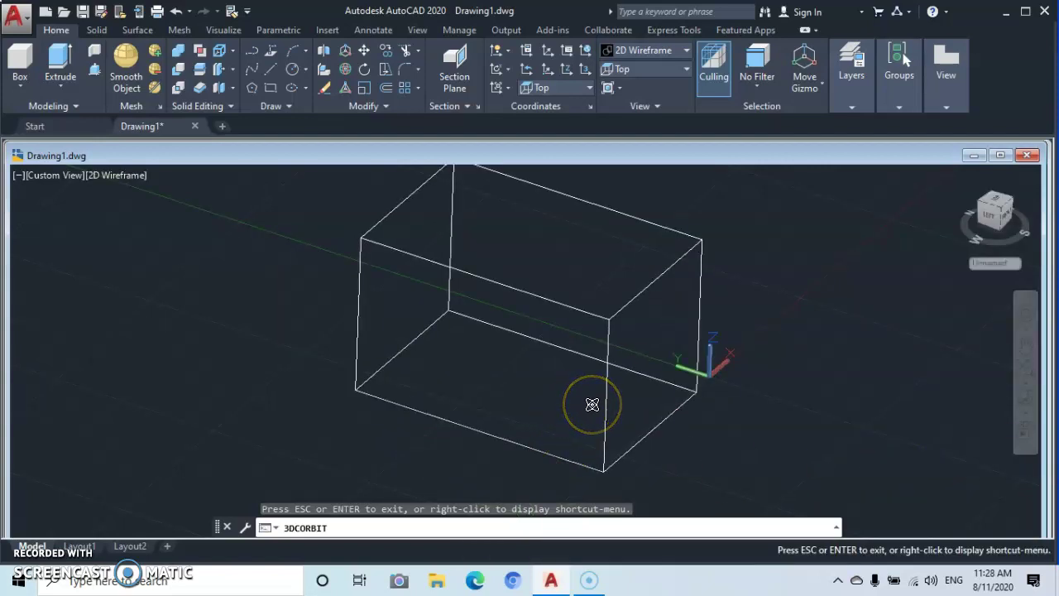
left_click_drag(592, 404, 419, 370)
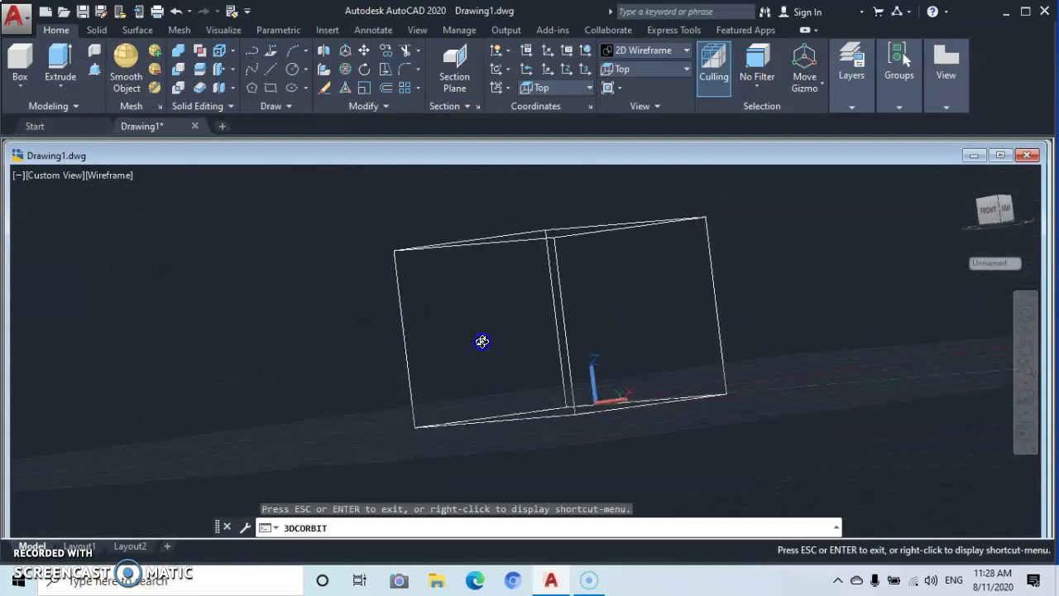
left_click_drag(513, 425, 693, 481)
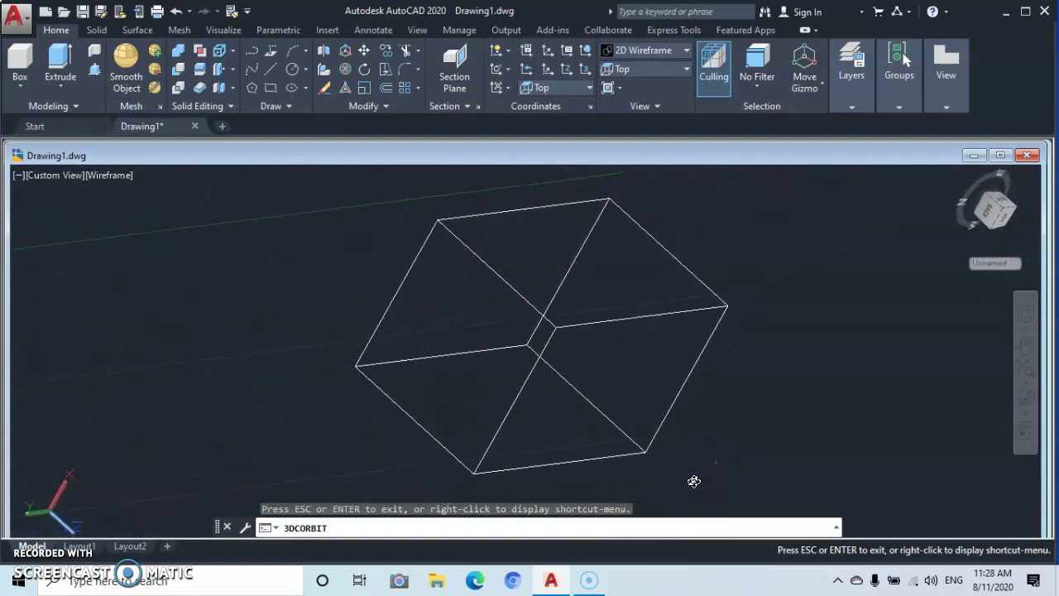
left_click_drag(646, 471, 593, 428)
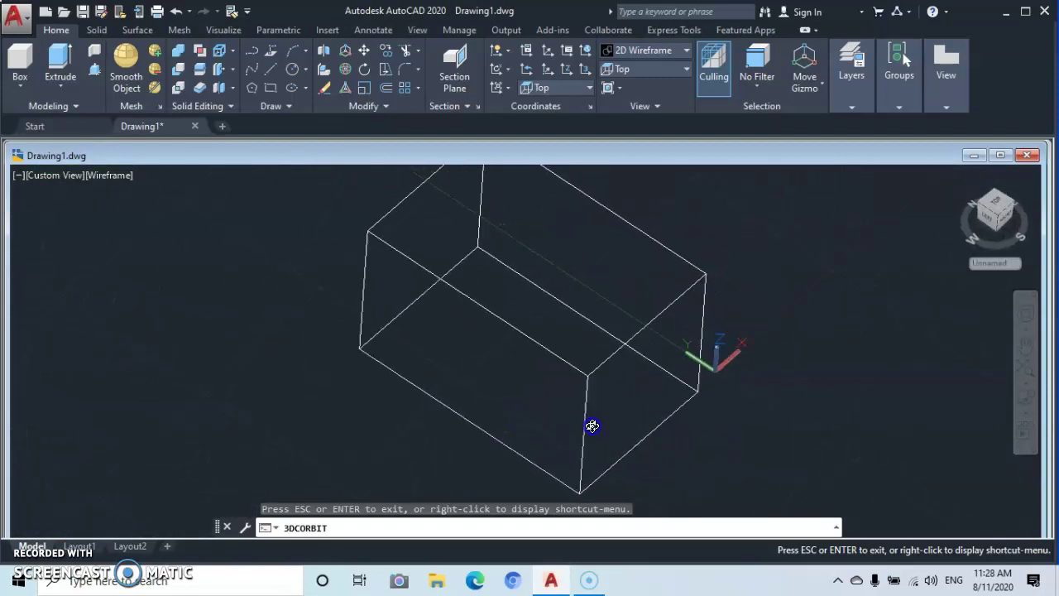
right_click(761, 438)
left_click(806, 161)
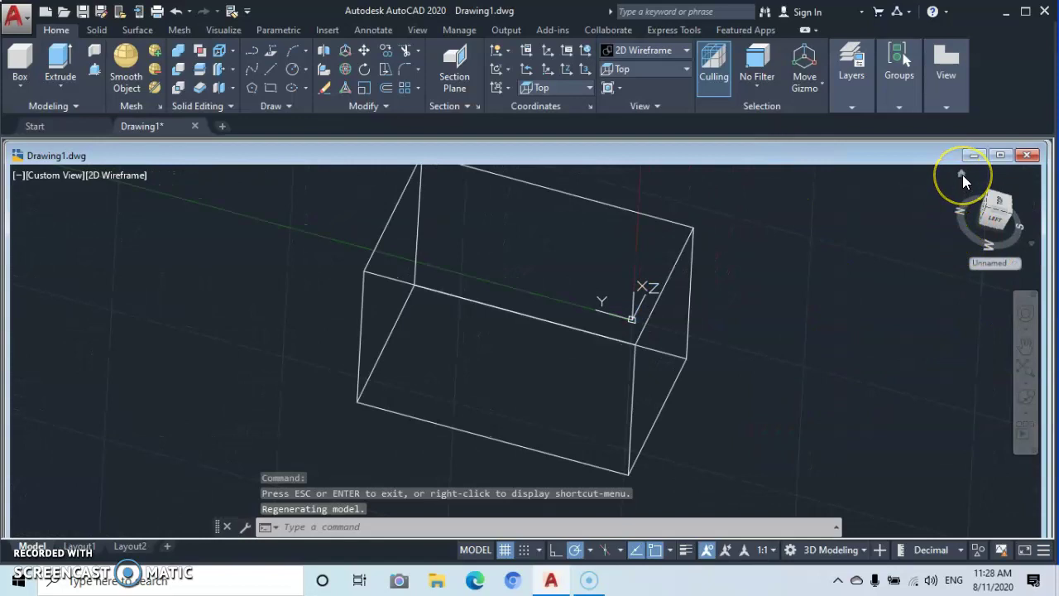
left_click(960, 174)
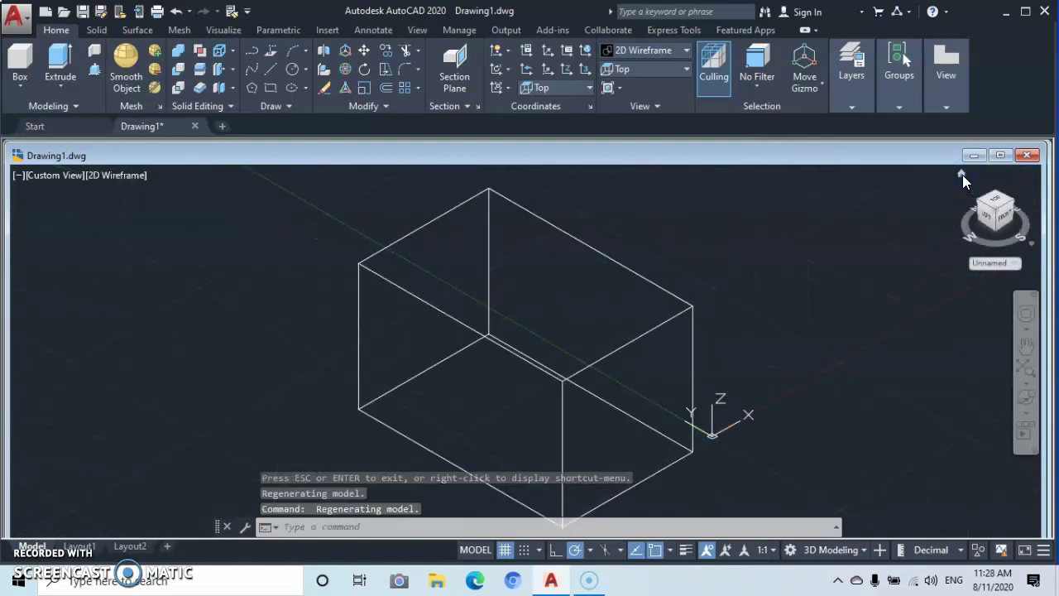
left_click(867, 286)
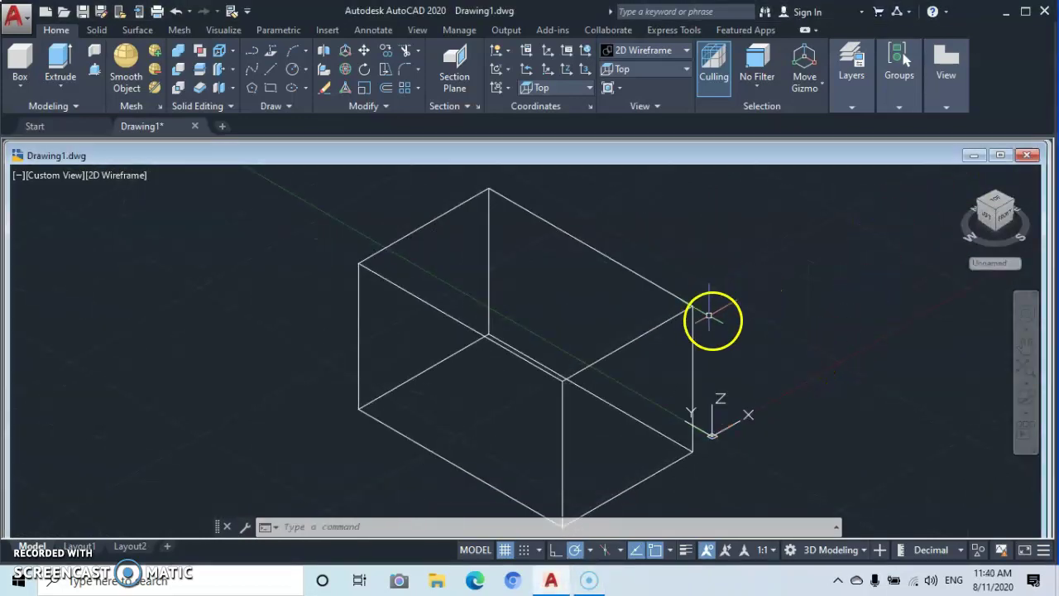
- Start the Pan tool and zoom in and out on the box while it is active
left_click(1025, 349)
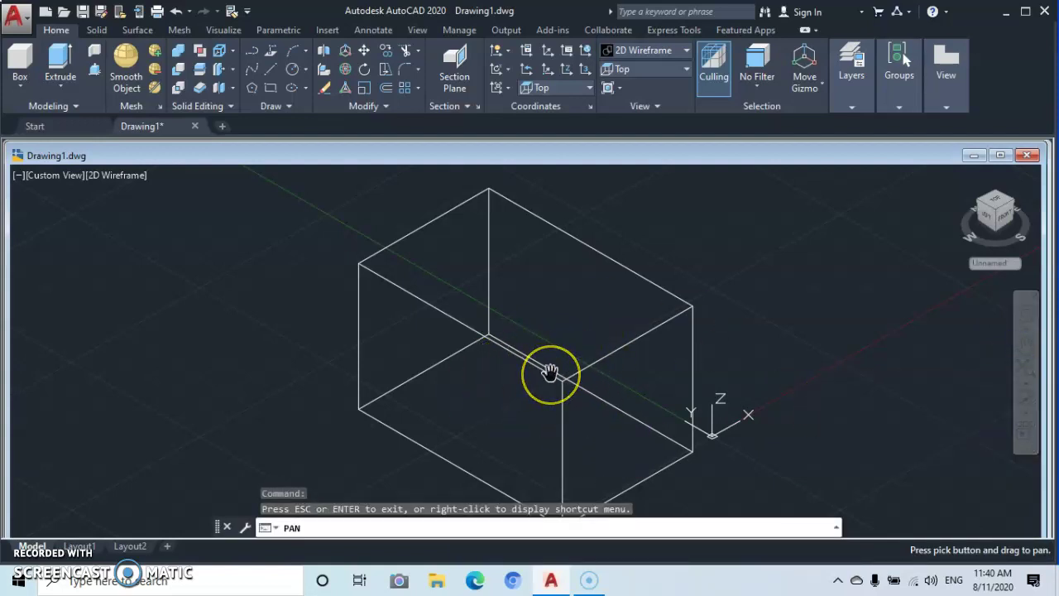
scroll(550, 372, "up", 3)
scroll(551, 370, "down", 3)
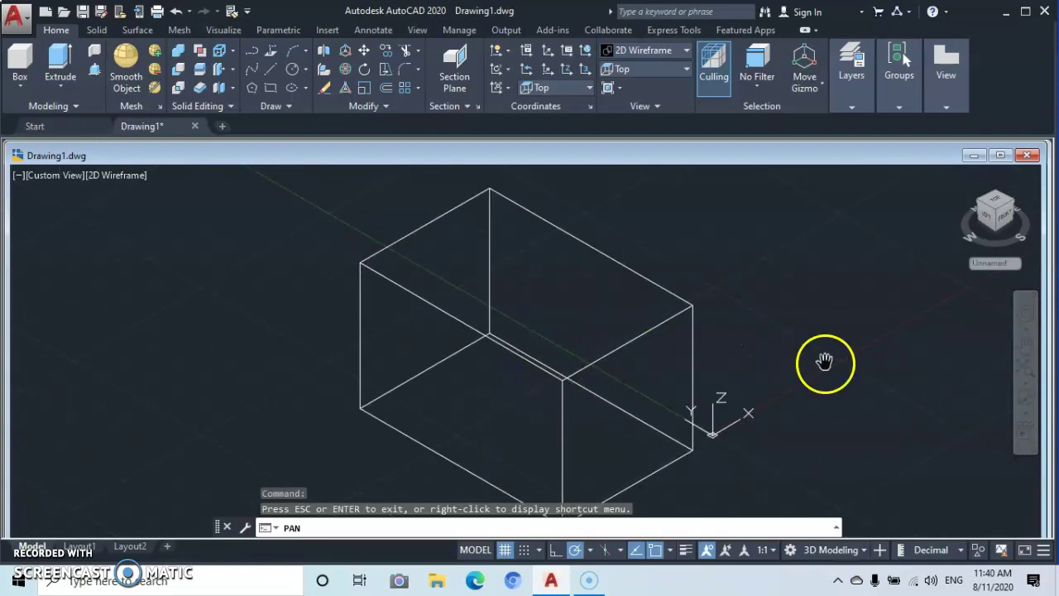
- Switch from Pan to real-time Zoom, then zoom out from the box and back in
right_click(817, 305)
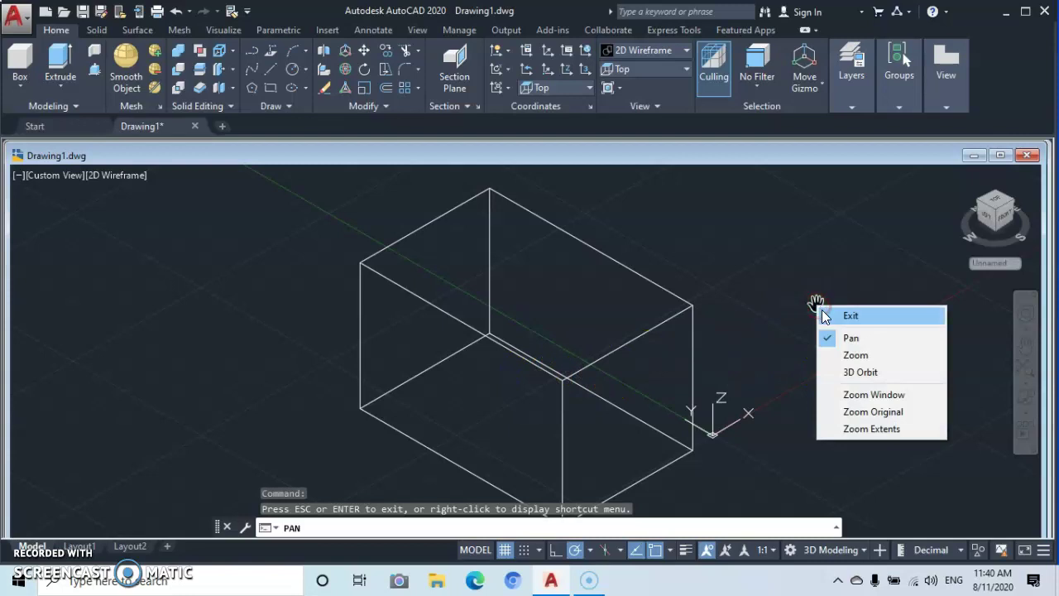
left_click(837, 355)
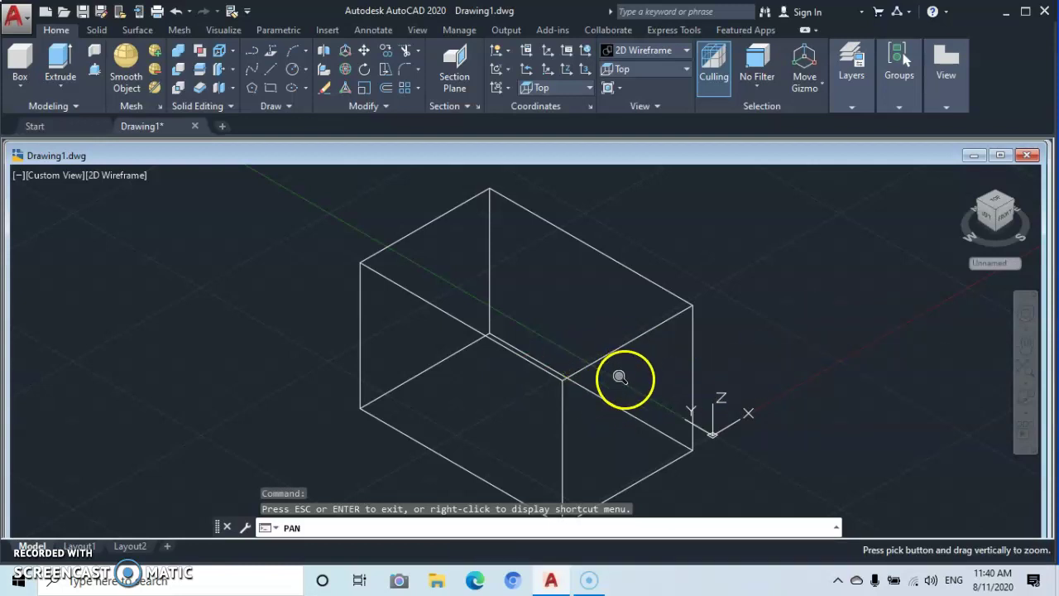
left_click_drag(626, 374, 317, 482)
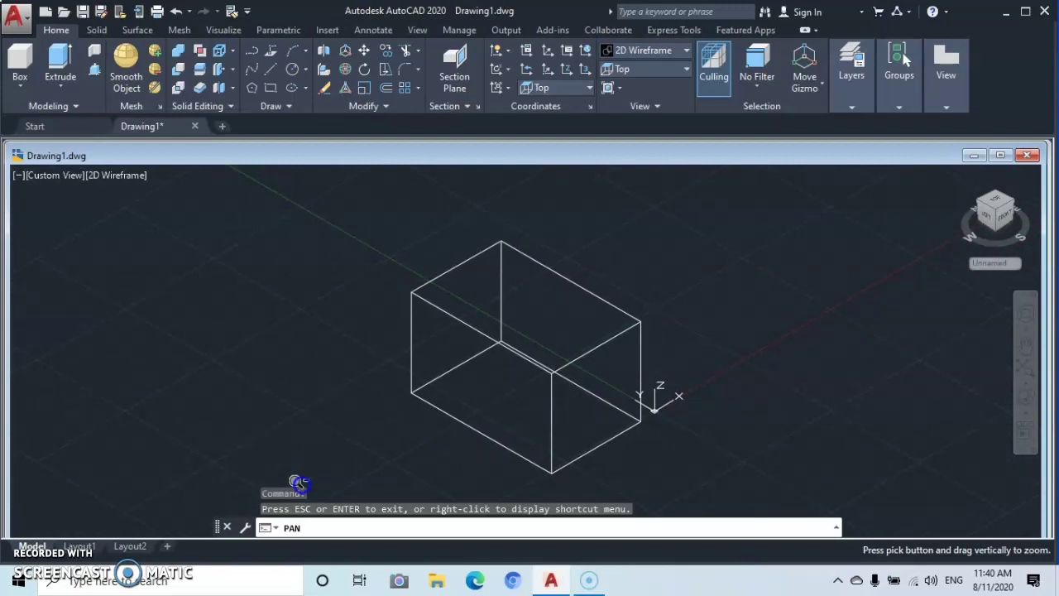
left_click_drag(300, 483, 589, 369)
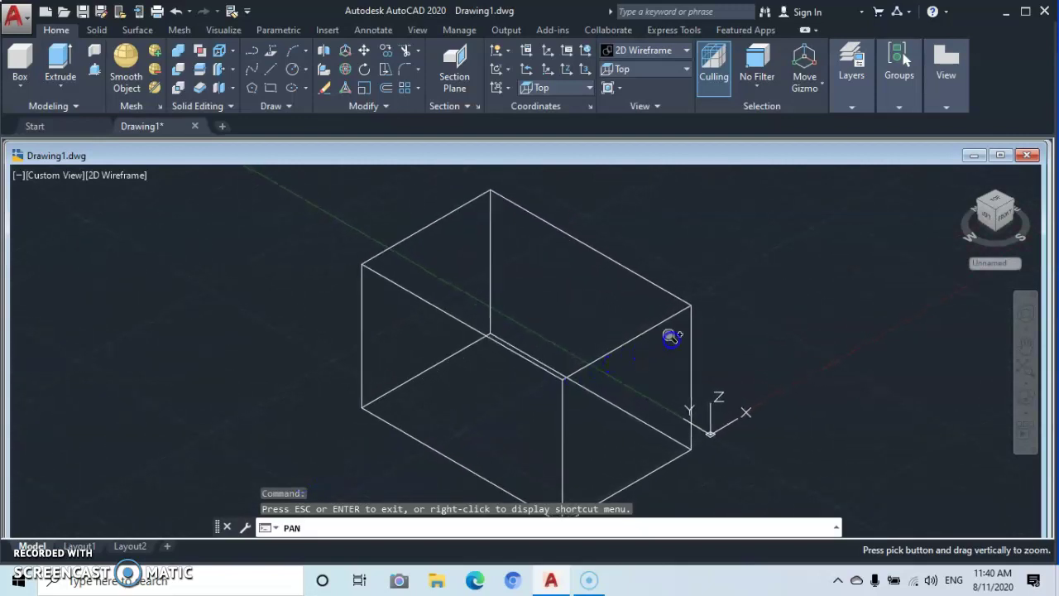
mouse_move(784, 292)
left_mouse_down()
mouse_move(427, 450)
mouse_move(770, 306)
left_mouse_up()
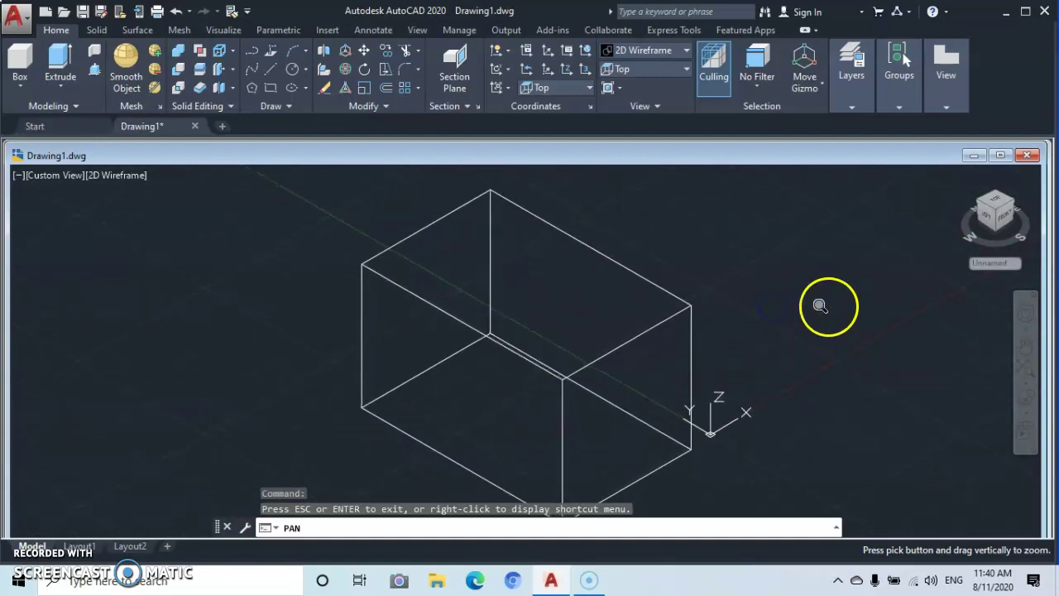
- Switch from Zoom to 3D Orbit, rotate the view of the box slightly, and exit the command
right_click(830, 286)
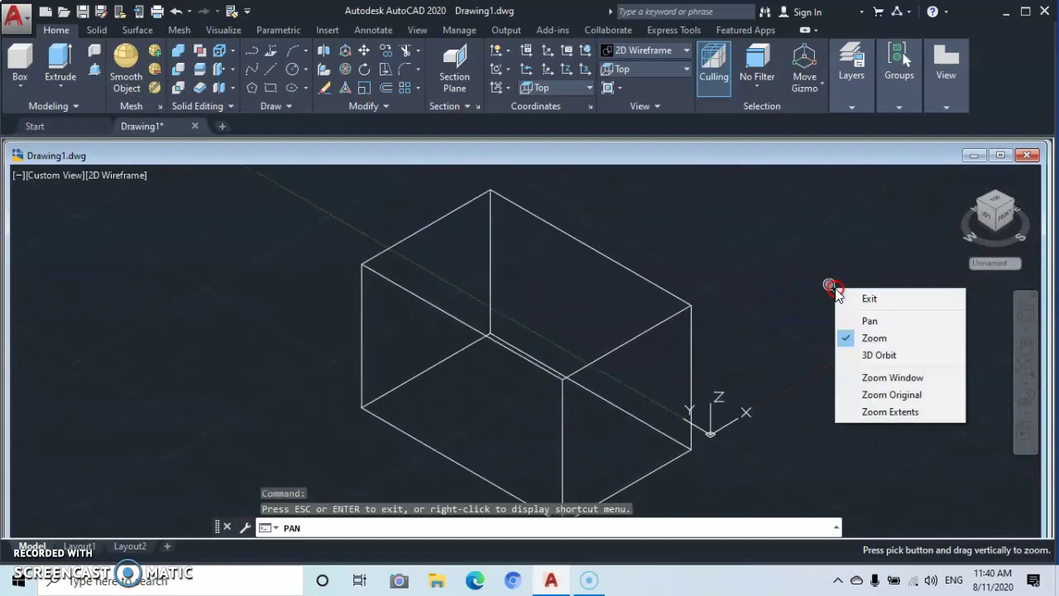
left_click(848, 355)
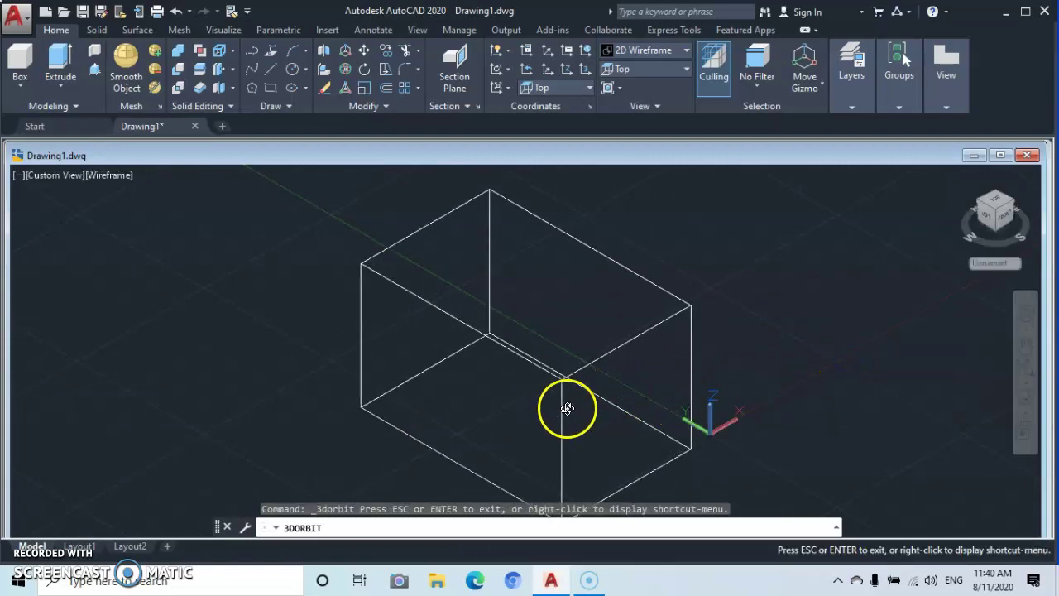
mouse_move(608, 406)
left_mouse_down()
mouse_move(554, 408)
mouse_move(571, 416)
mouse_move(654, 389)
mouse_move(617, 433)
mouse_move(622, 406)
mouse_move(622, 415)
left_mouse_up()
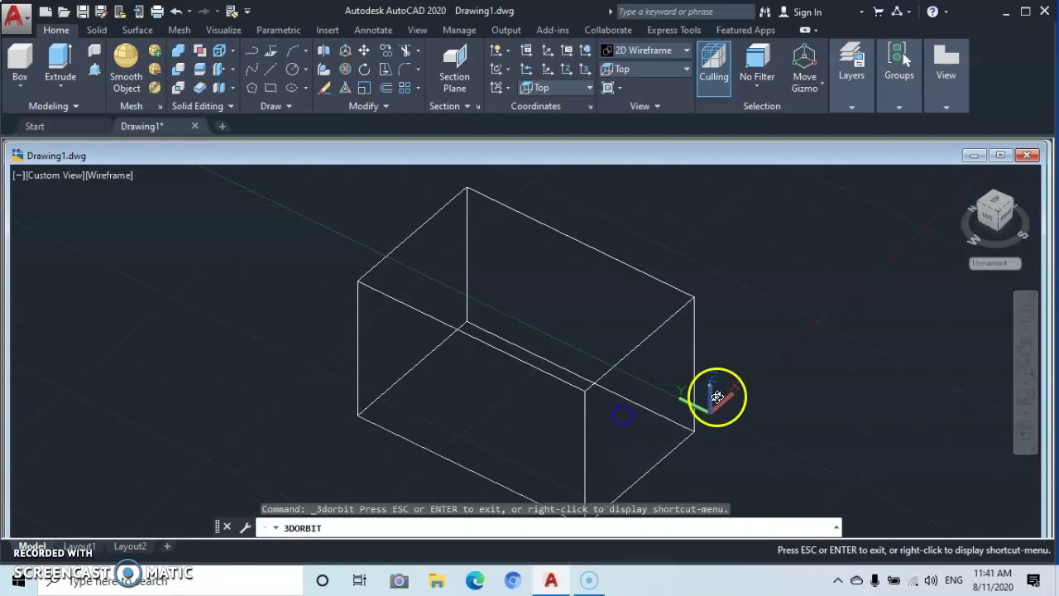
right_click(844, 362)
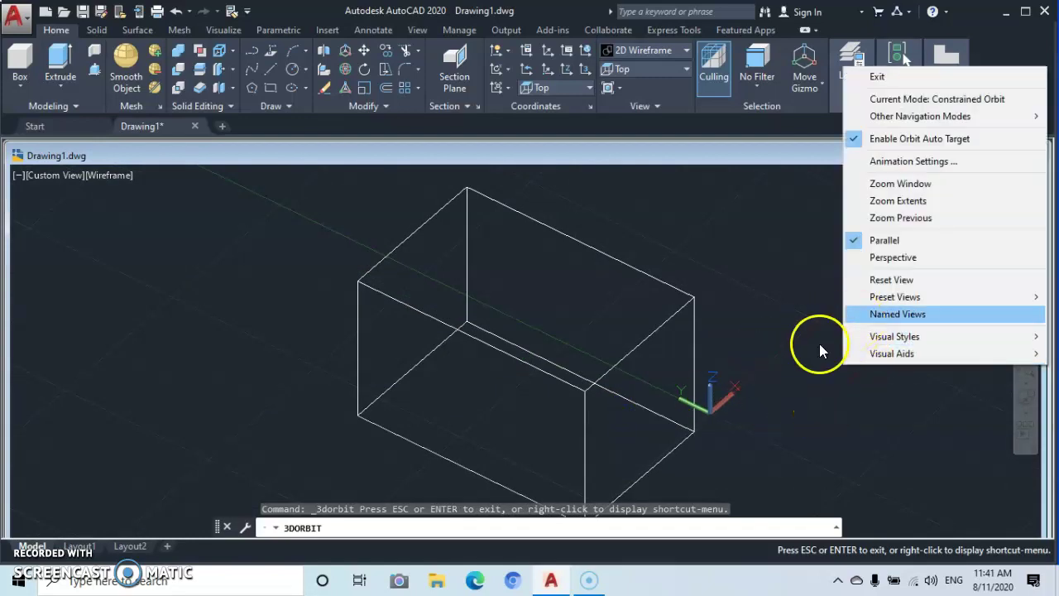
left_click(876, 77)
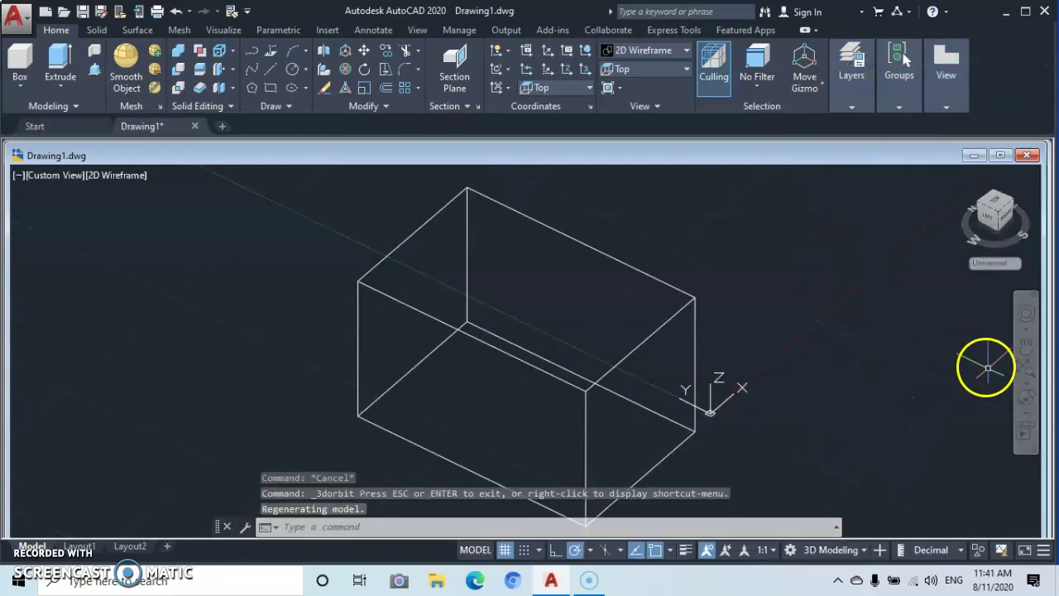
- Review the available zoom modes and SteeringWheels types on the navigation bar without choosing any of them
left_click(1025, 386)
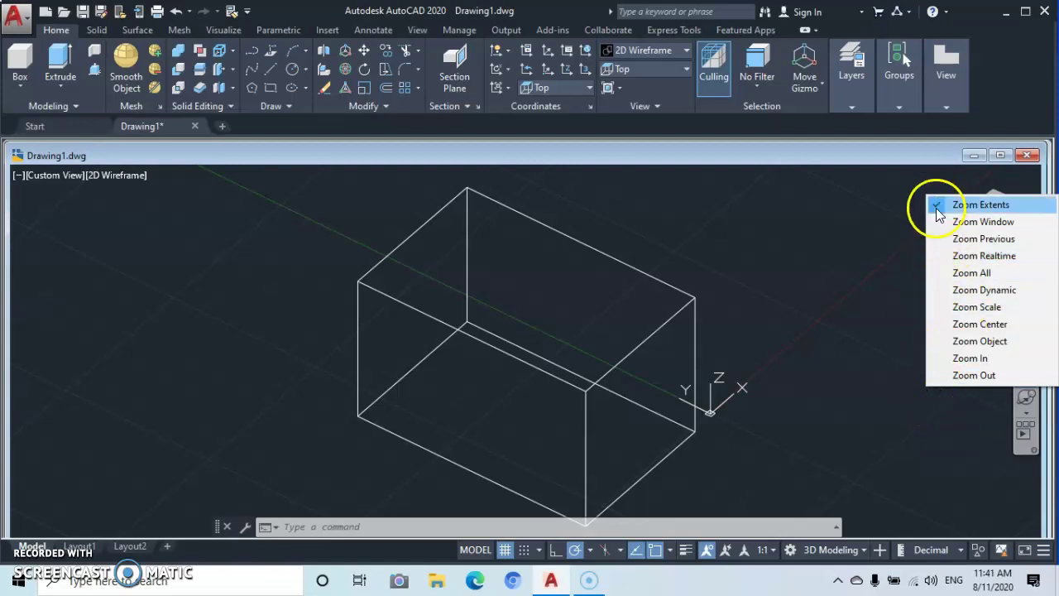
left_click(869, 396)
left_click(926, 370)
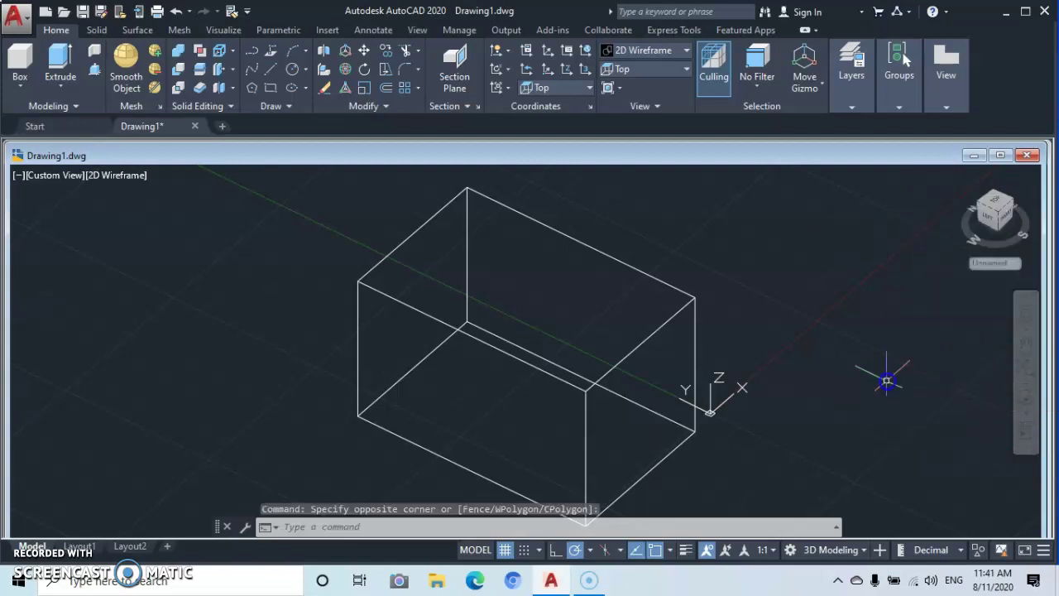
left_click(1026, 329)
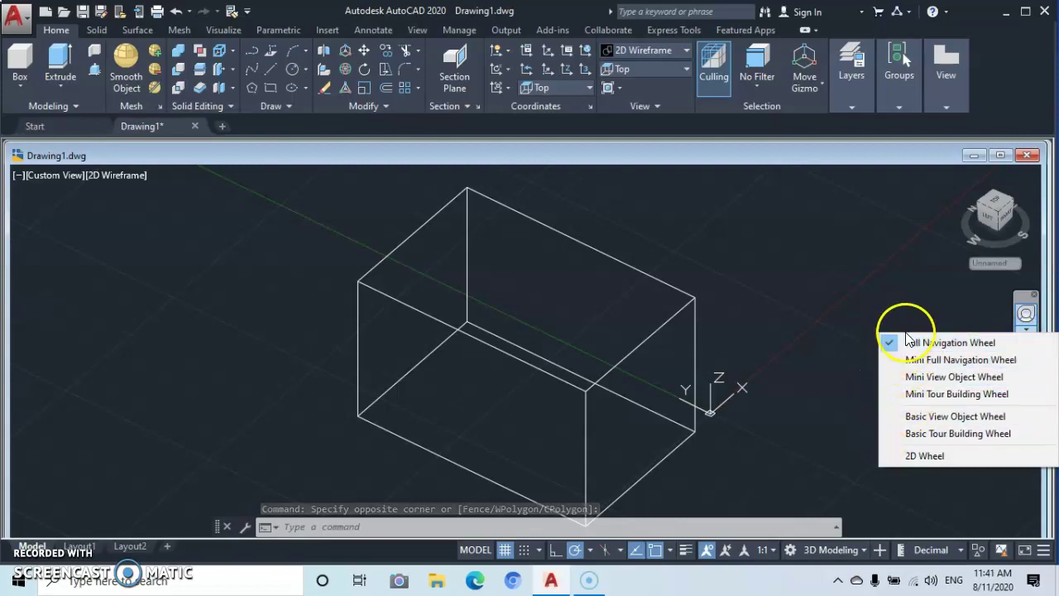
left_click(827, 387)
left_click(832, 352)
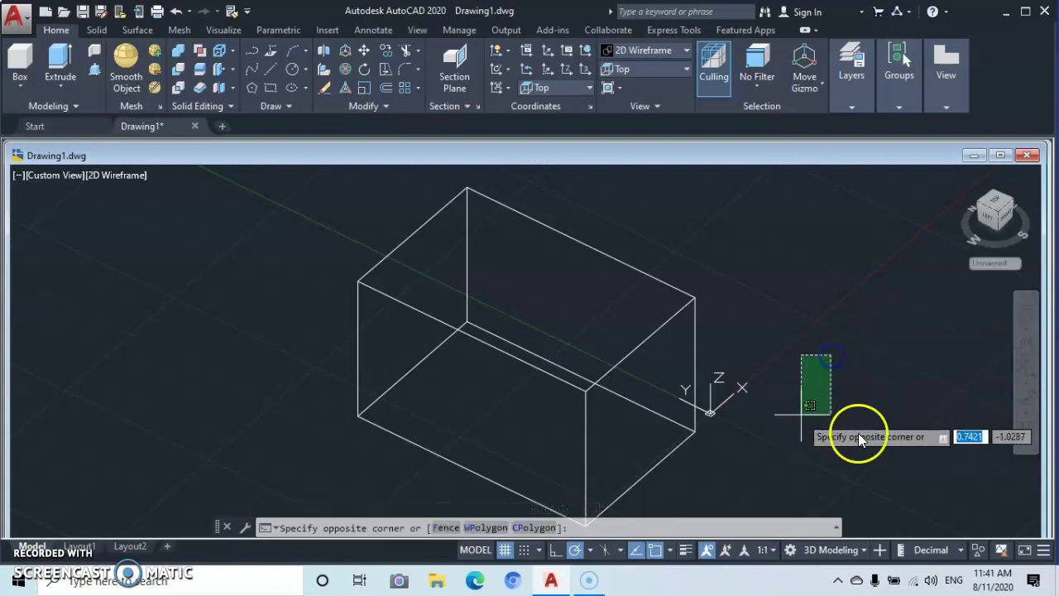
left_click(858, 432)
- Review which tools the navigation bar can display and its docking positions, then leave the settings without making a choice
left_click(1035, 451)
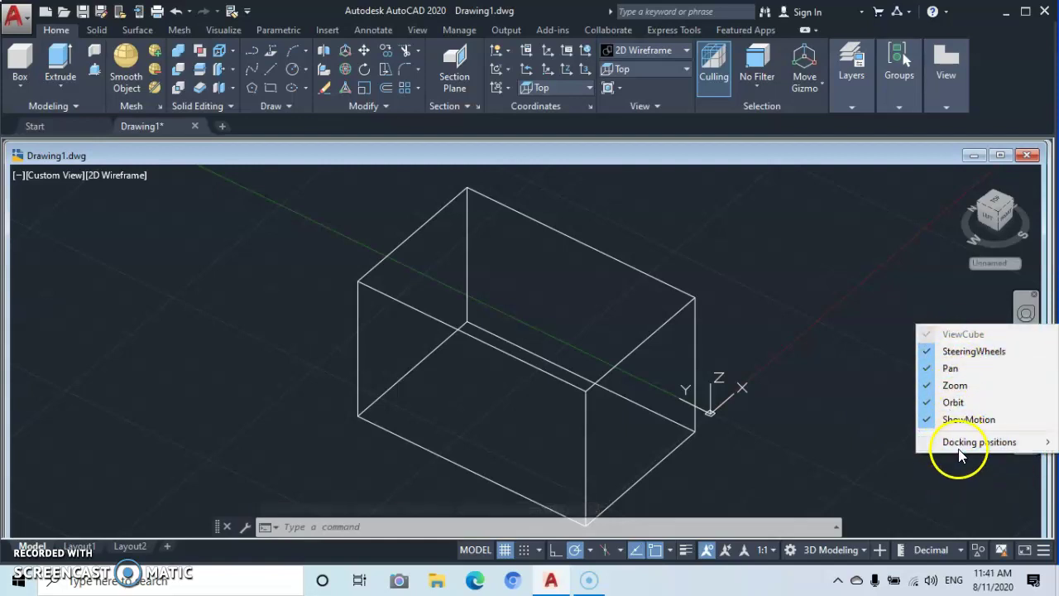
mouse_move(993, 449)
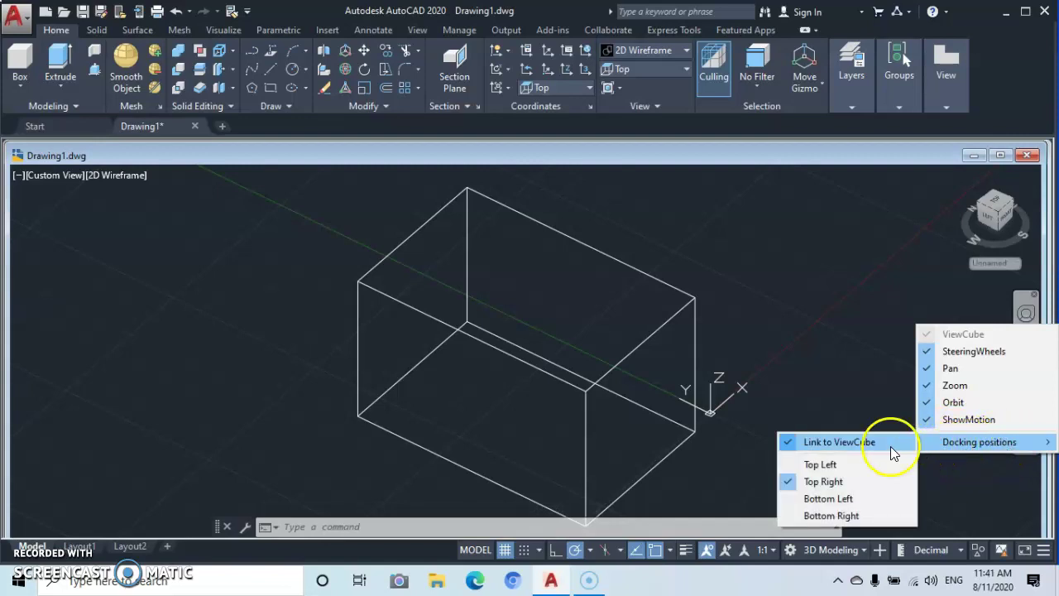
left_click(865, 356)
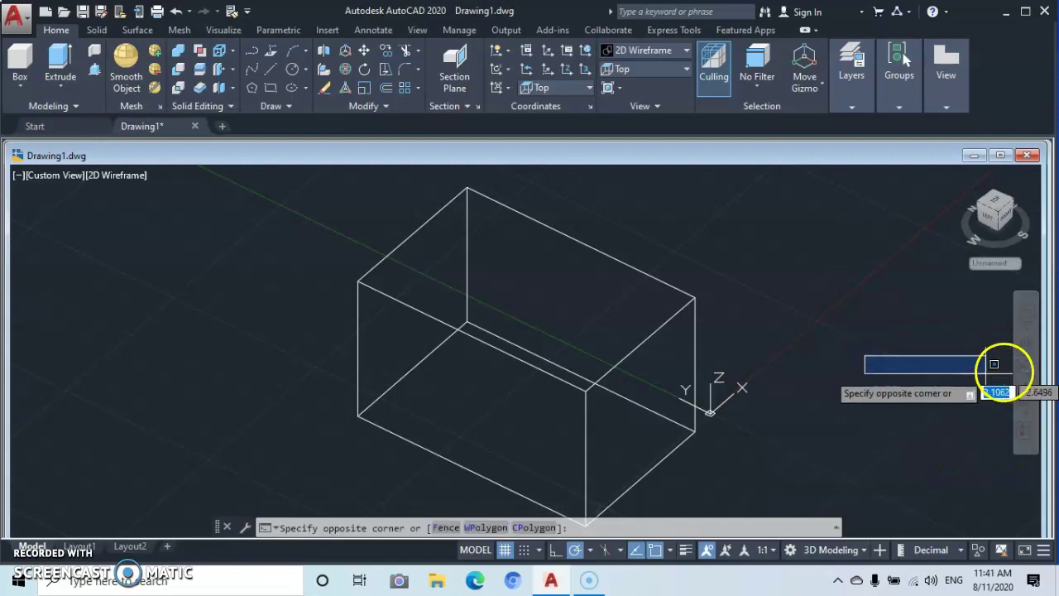
left_click(994, 364)
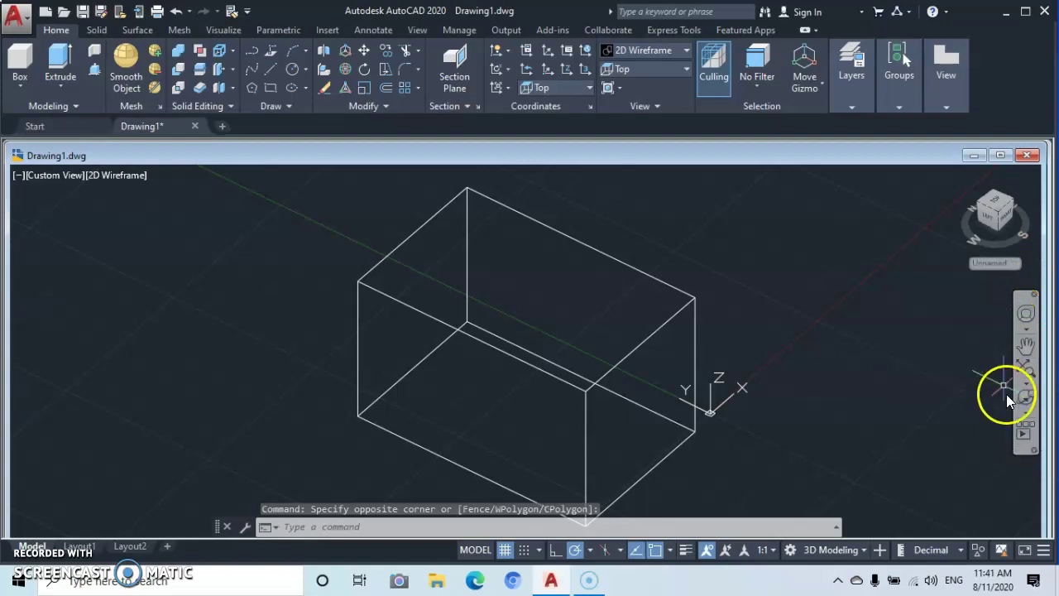